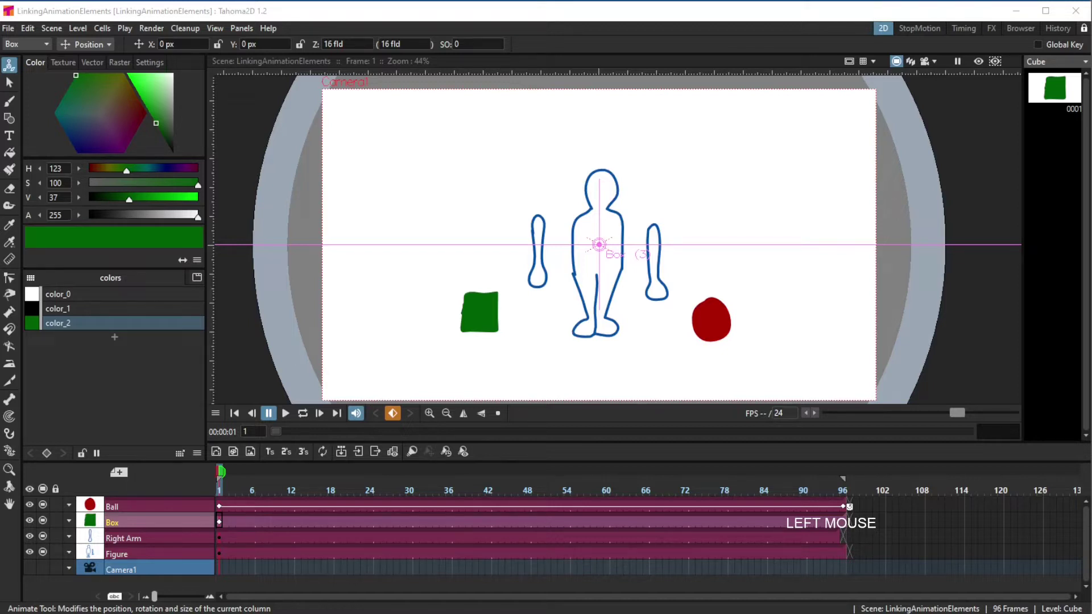
- Remove the existing animation keys from the Ball and Box columns
click(849, 507)
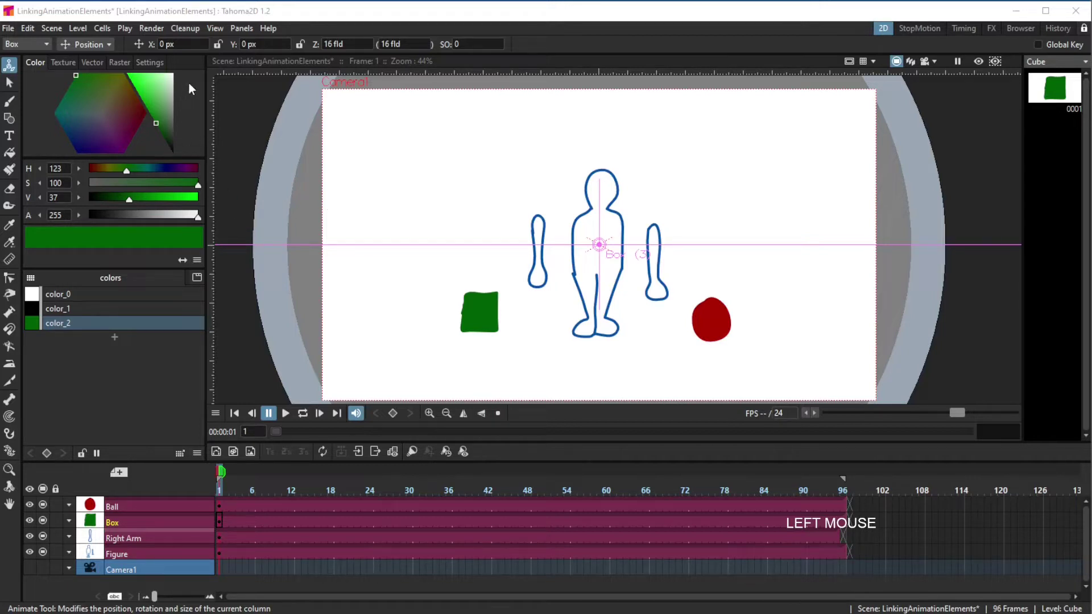
click(9, 67)
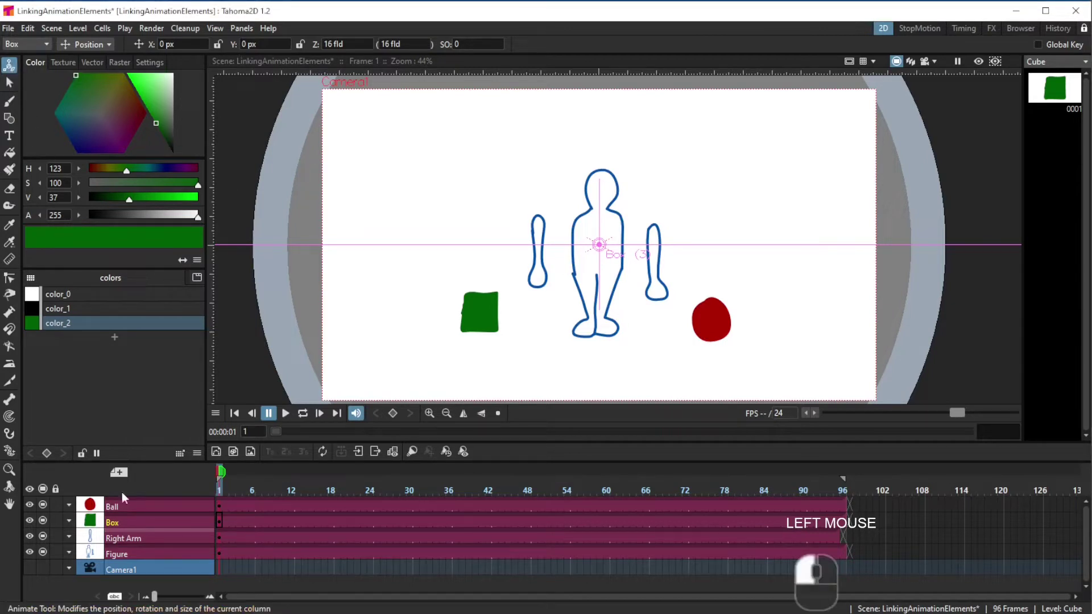
- Test a vertical move of the Box to Y -34 px on frame 1 and undo it
click(219, 522)
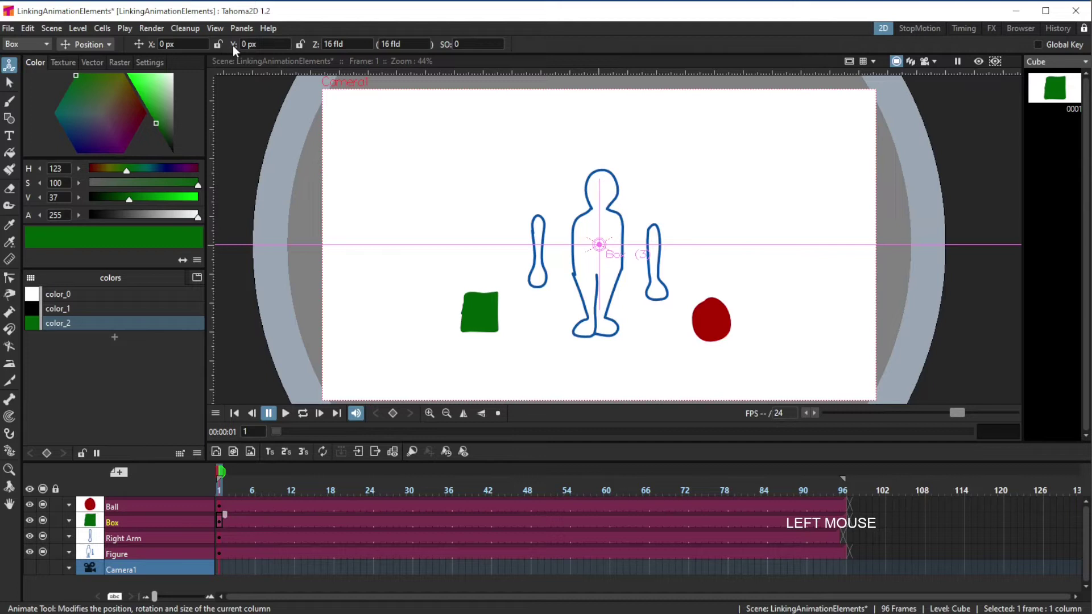
click(233, 45)
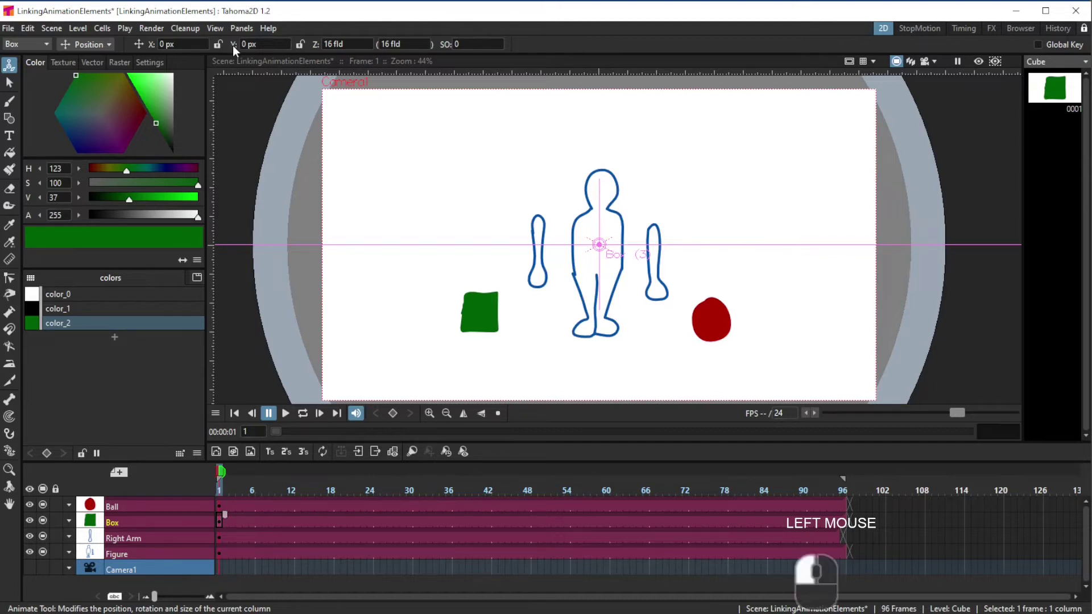
mouse_move(233, 46)
mouse_down()
mouse_move(381, 63)
mouse_move(114, 26)
mouse_move(432, 55)
mouse_move(440, 42)
mouse_move(107, 25)
mouse_move(441, 30)
mouse_move(93, 32)
mouse_move(322, 32)
mouse_move(111, 26)
mouse_move(237, 34)
mouse_move(224, 43)
mouse_up()
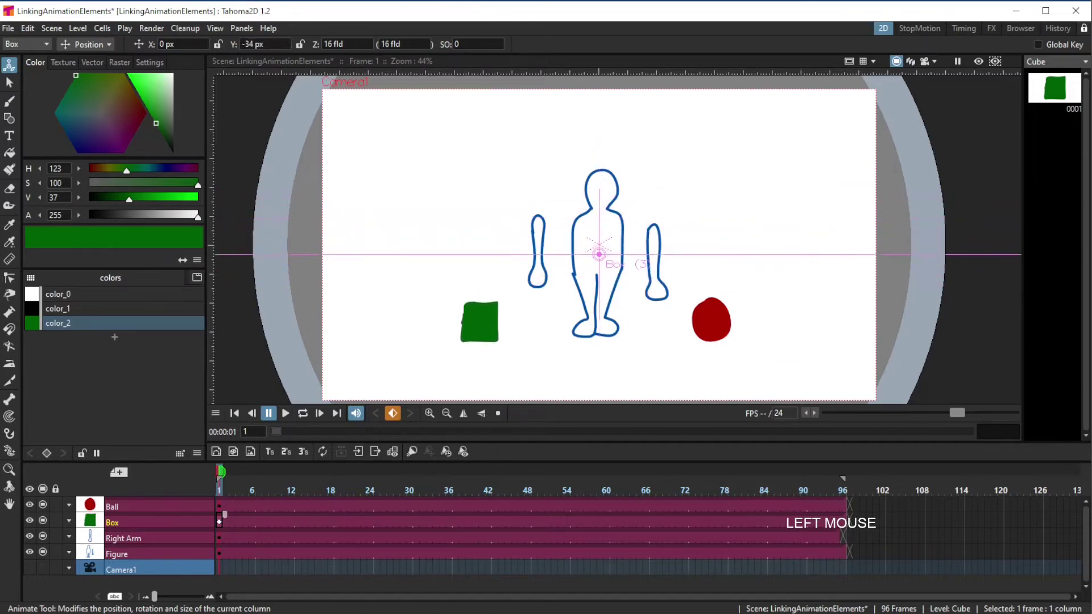
key(ctrl+z)
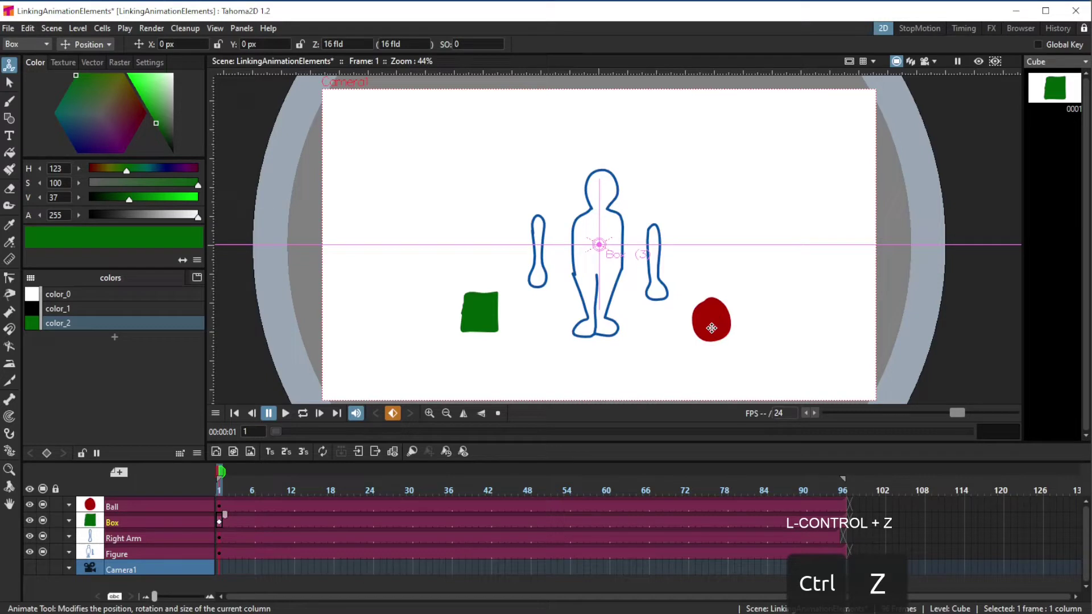
- Select the Ball's Y channel on frame 1 in the Timing workspace and set its interpolation to Expression
click(963, 29)
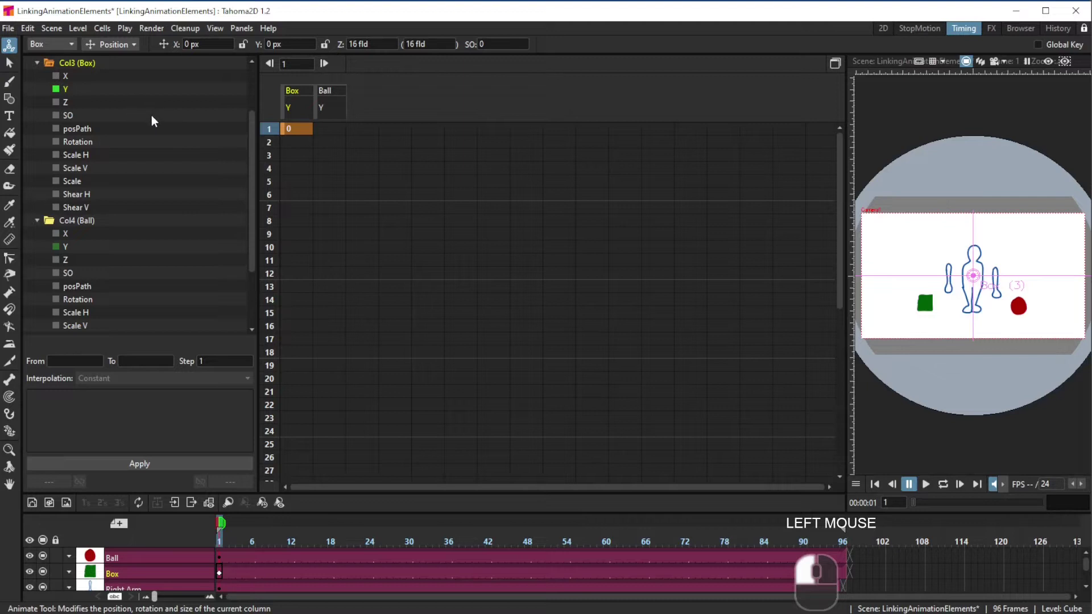
drag(251, 184, 251, 129)
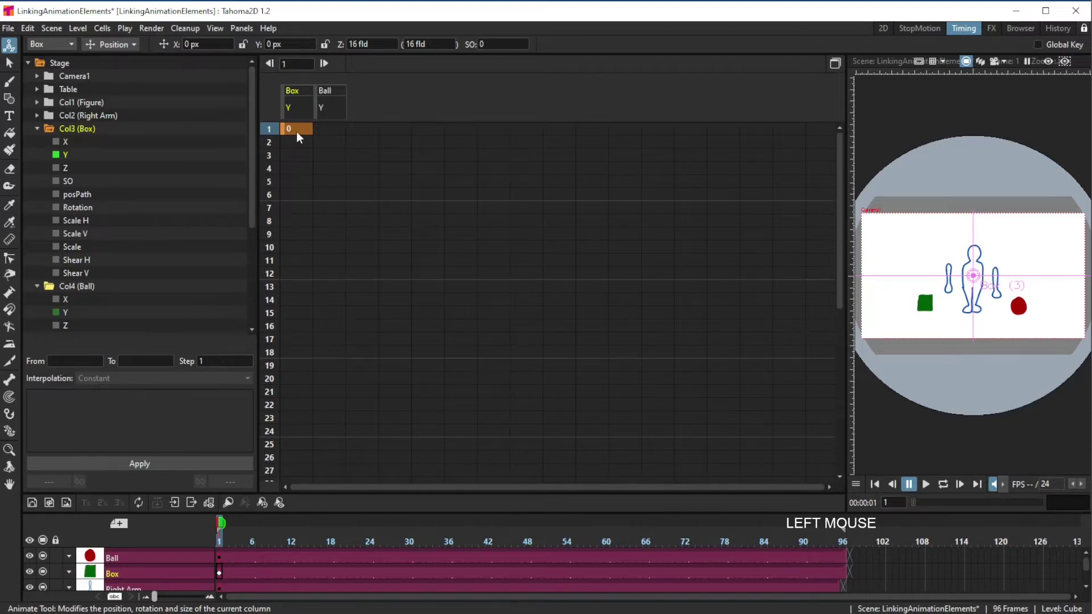
click(323, 131)
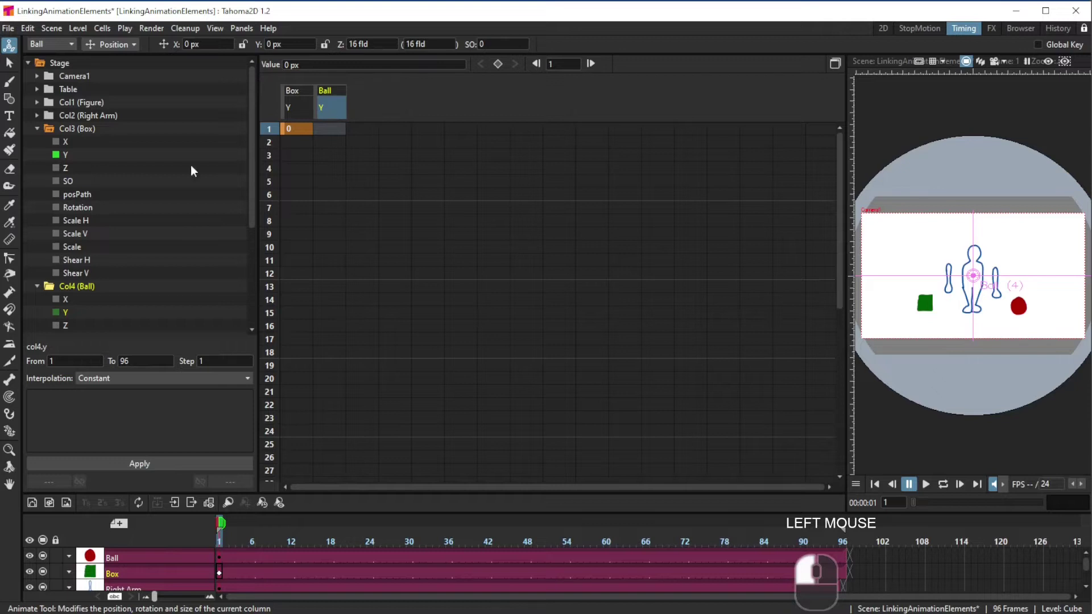
click(125, 376)
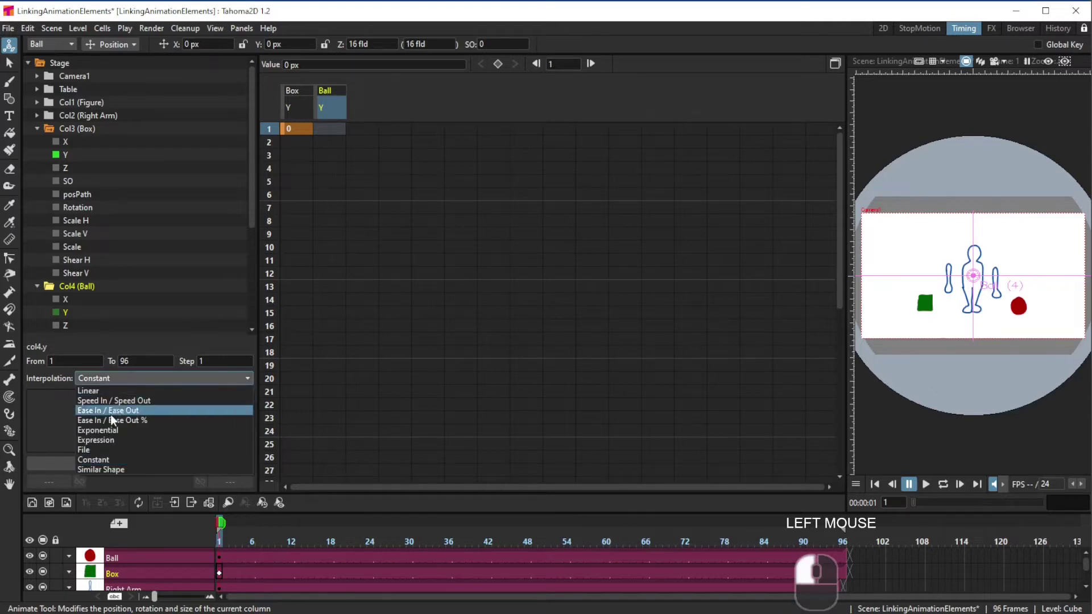
click(97, 440)
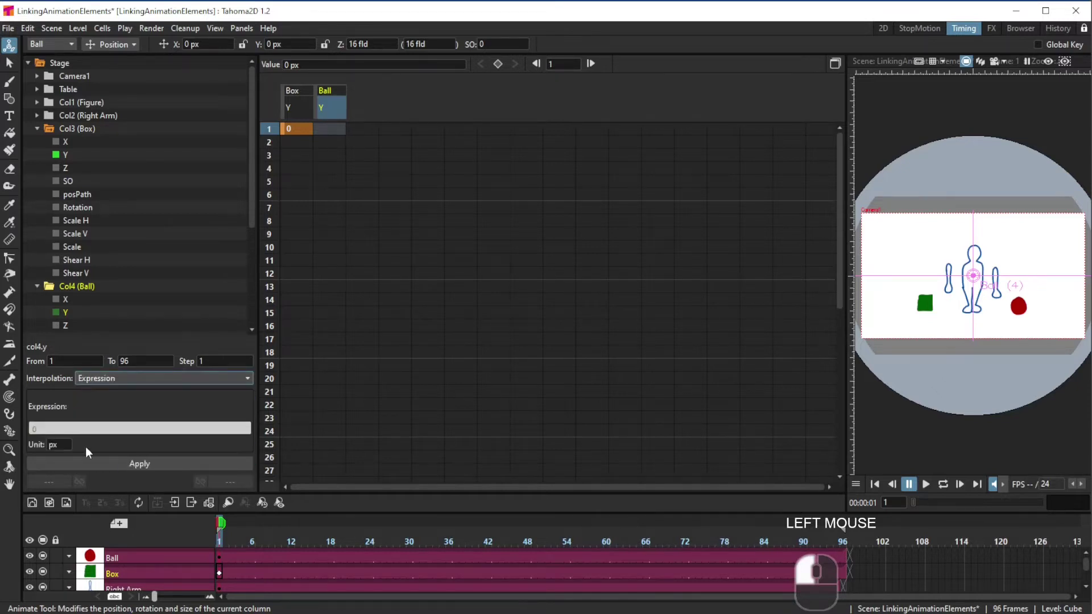
- Replace the Ball's Y expression with col3.y in px units and apply it to frames 1 to 96
click(52, 426)
key(BackSpace)
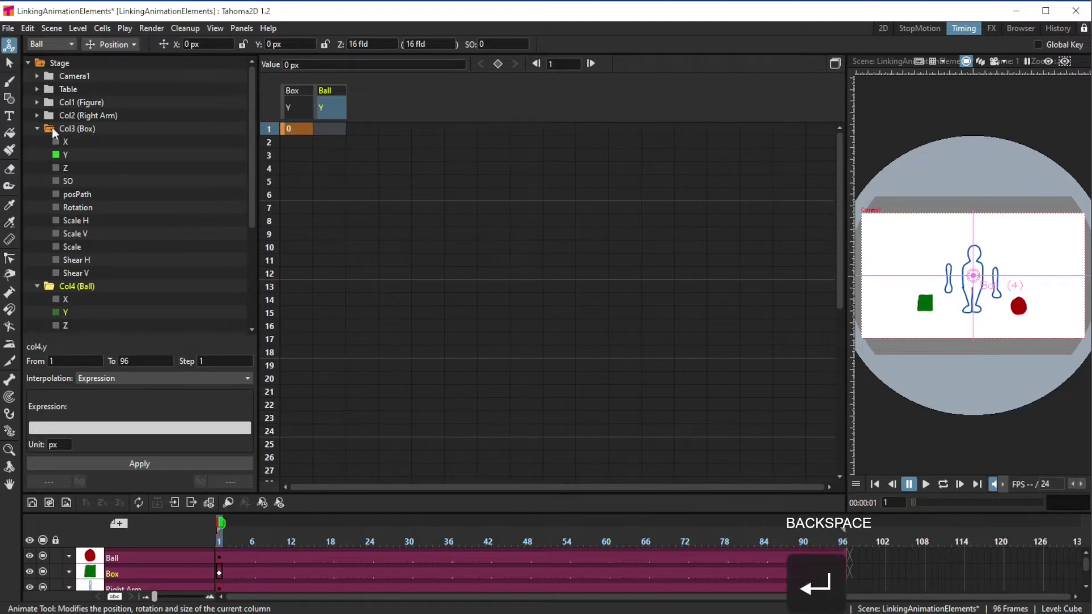
click(53, 427)
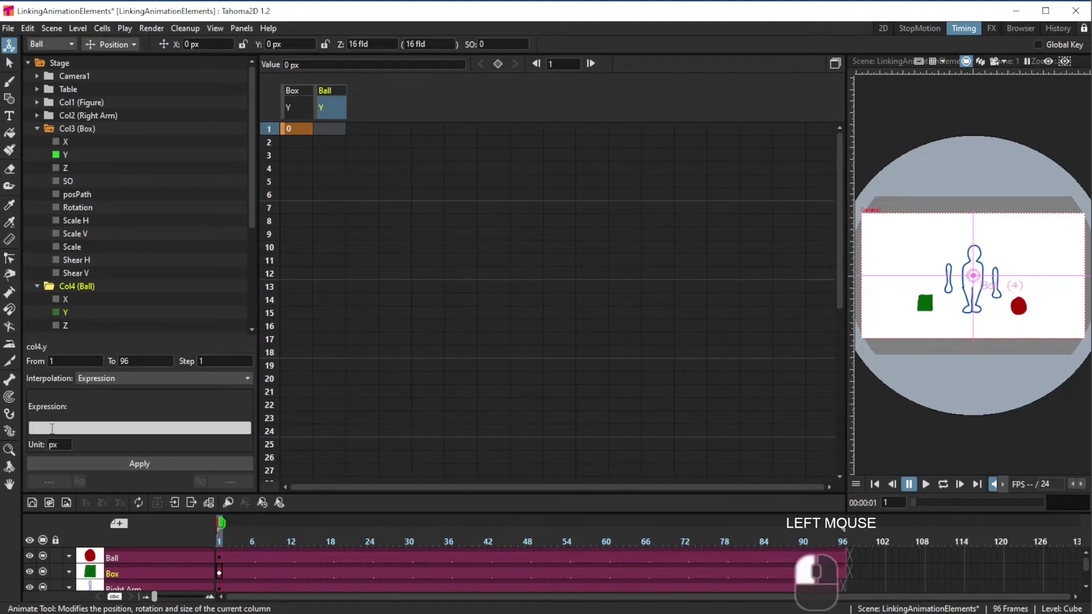
text(col3.)
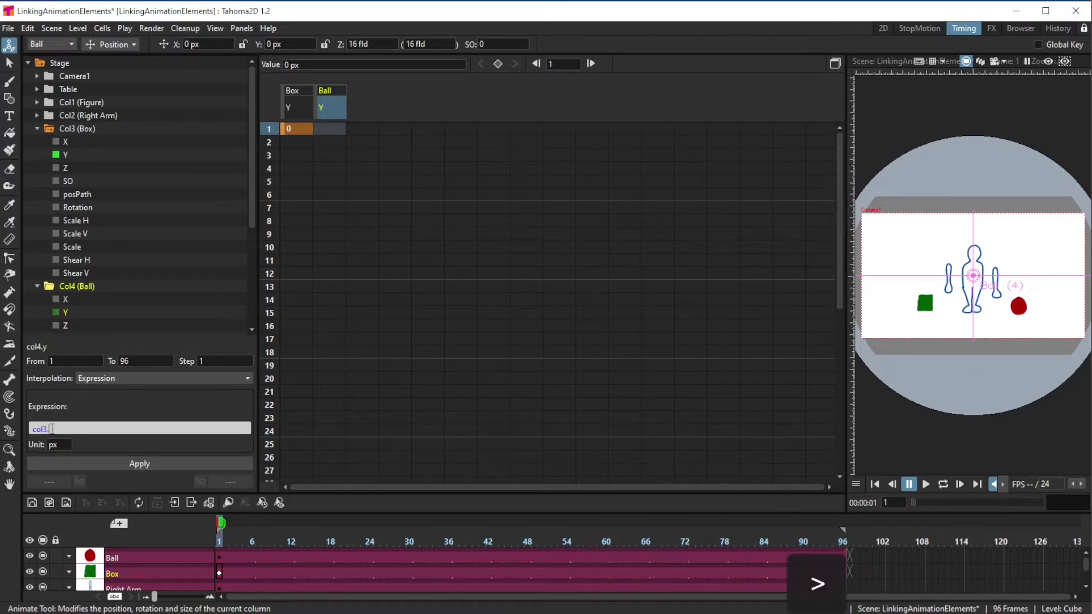
text(y)
click(133, 465)
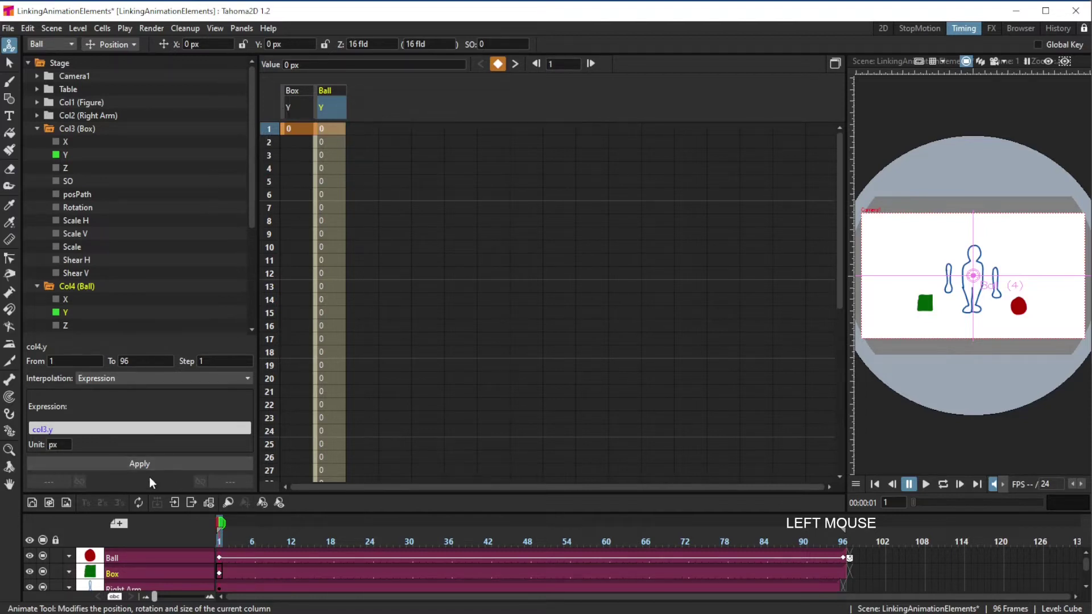
- Return to the 2D workspace and move the Box slightly down on frame 1 to test the Ball link
click(883, 28)
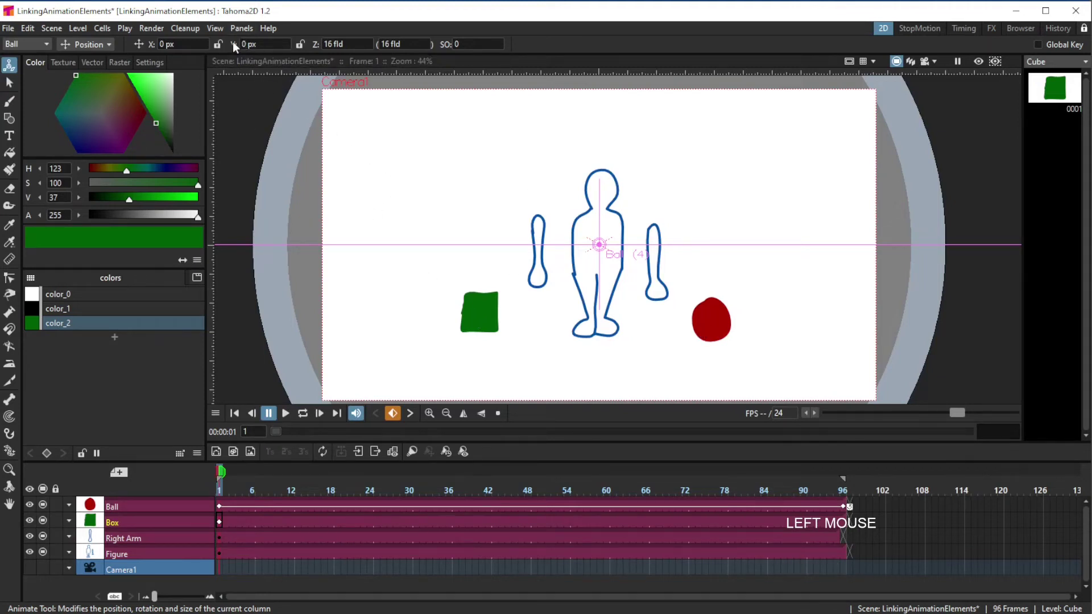
click(222, 505)
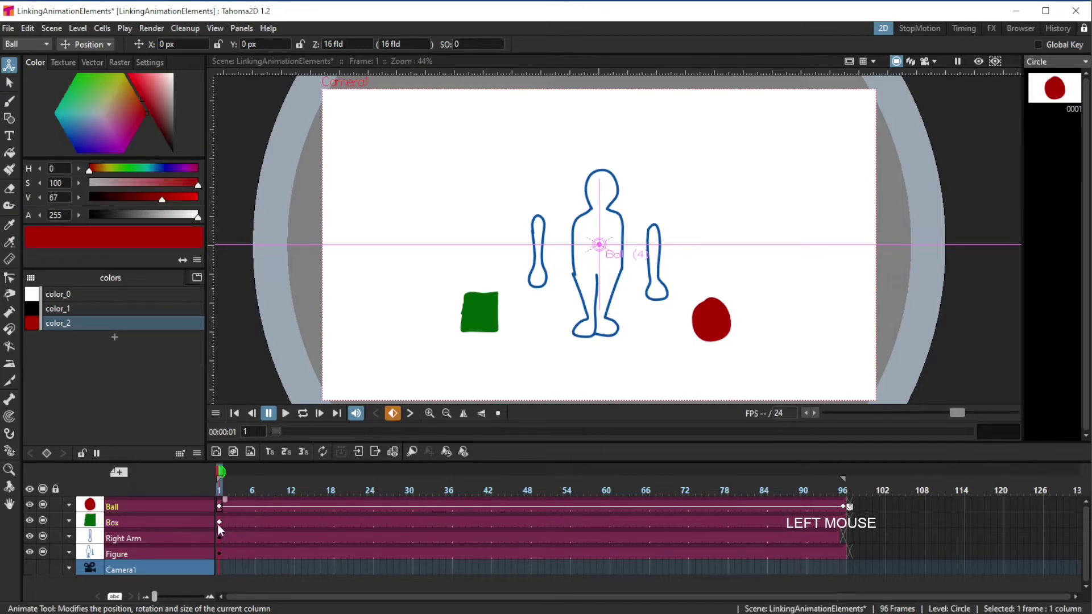
click(219, 523)
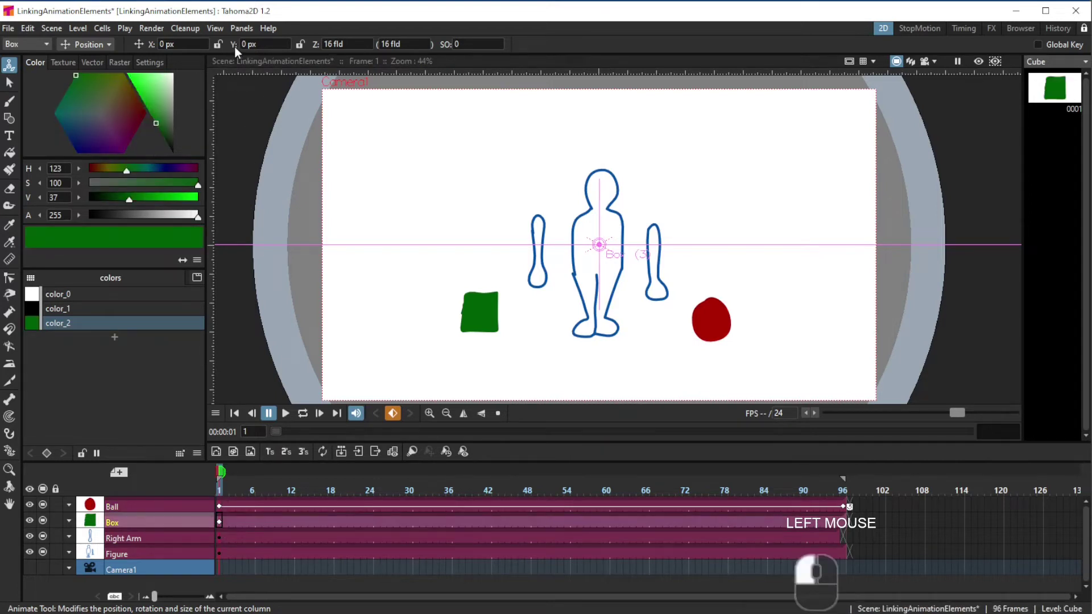
drag(236, 48, 264, 59)
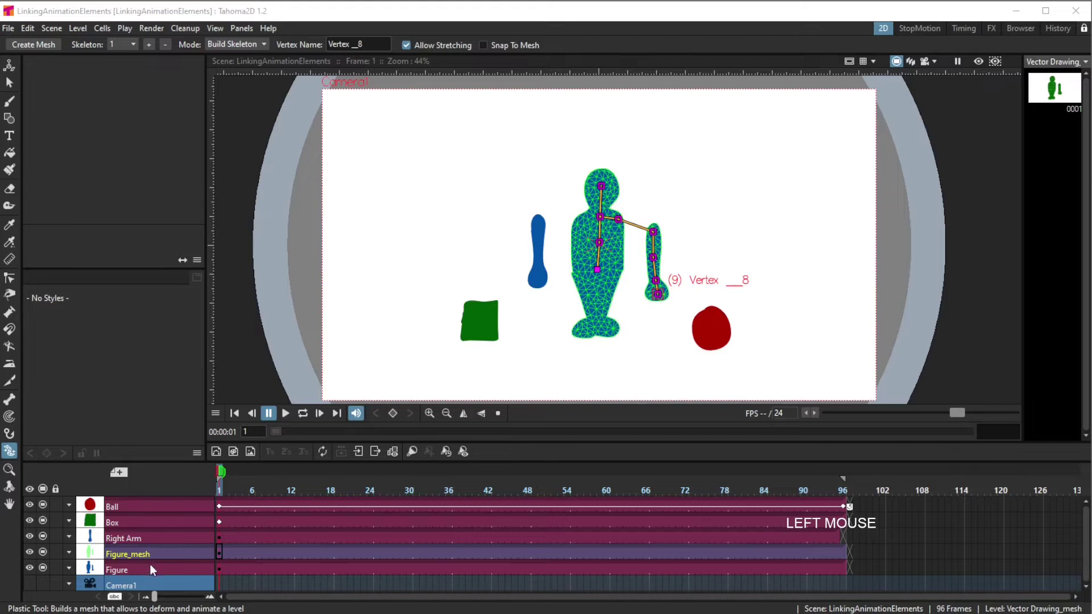
- Select Figure_mesh on frame 1 and slightly adjust the skeleton vertex atop the detached arm in Build Skeleton mode
click(165, 571)
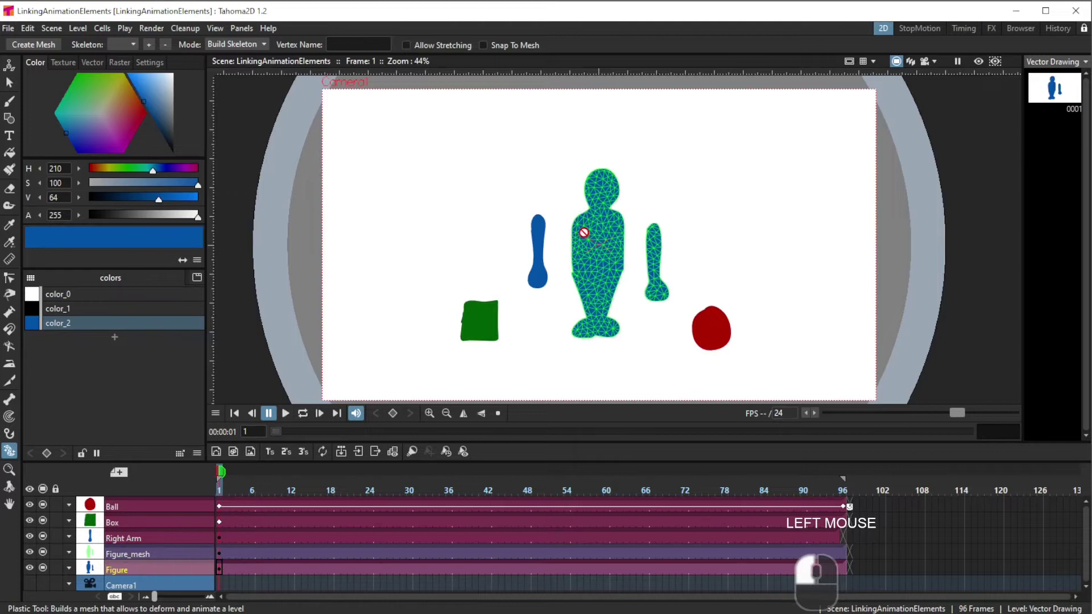
click(219, 555)
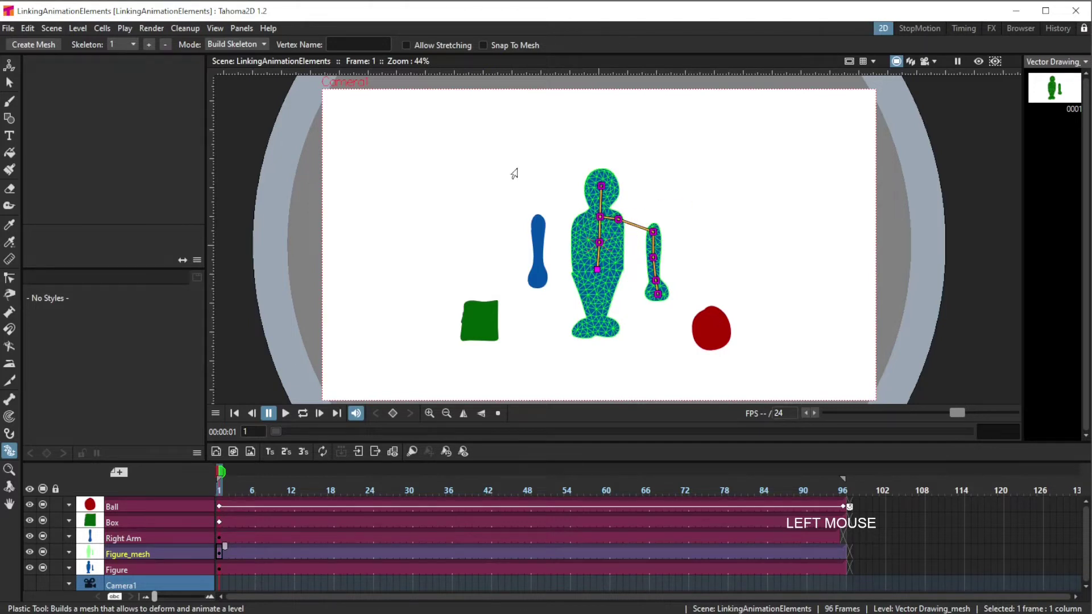
click(251, 45)
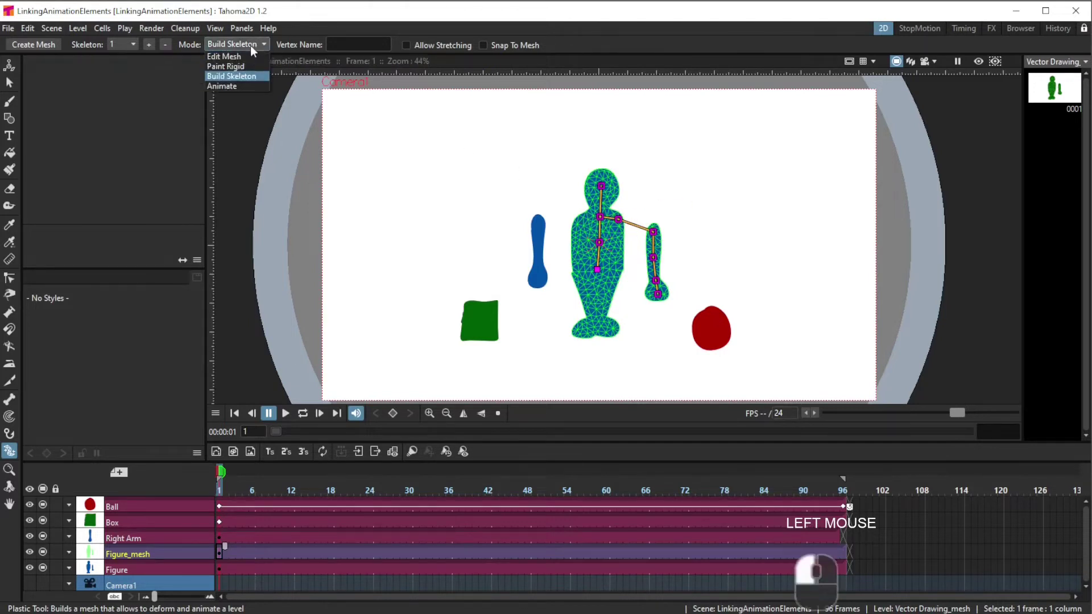
click(238, 76)
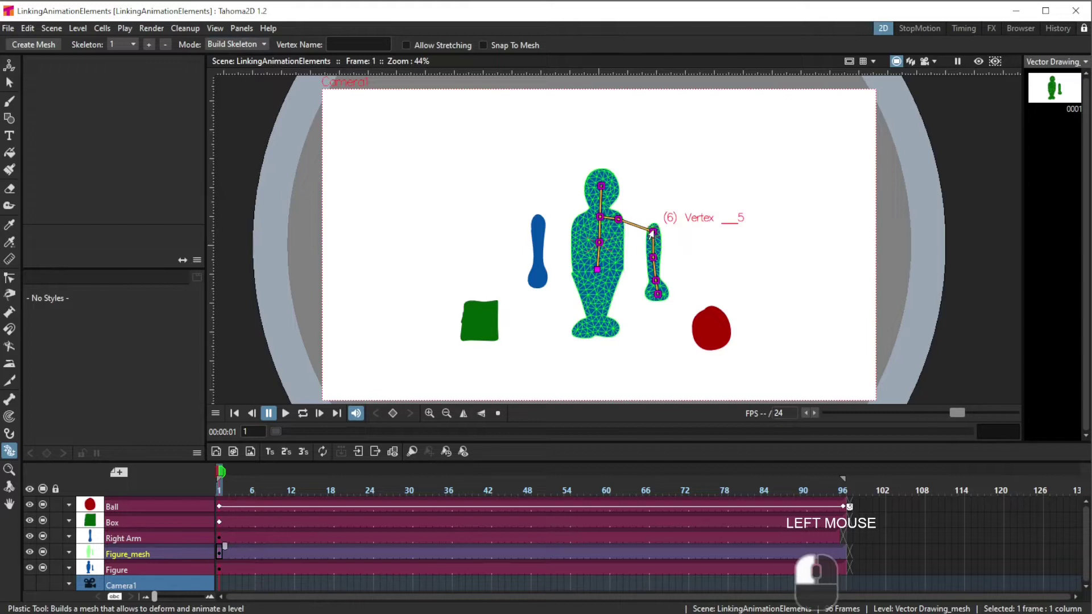
mouse_move(652, 233)
mouse_down()
mouse_move(637, 227)
mouse_move(651, 231)
mouse_up()
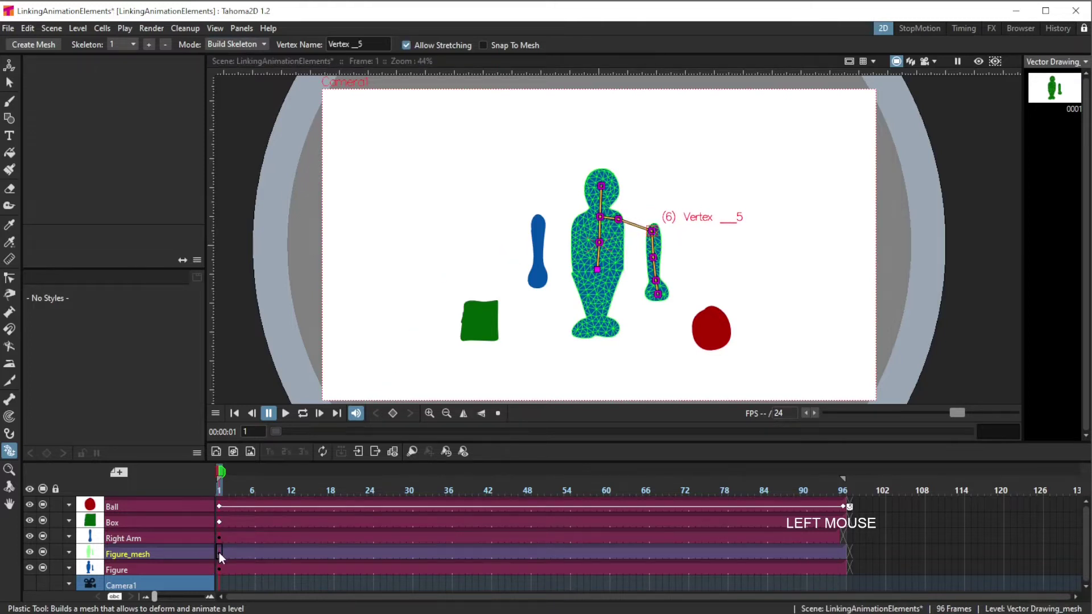
click(220, 555)
click(650, 235)
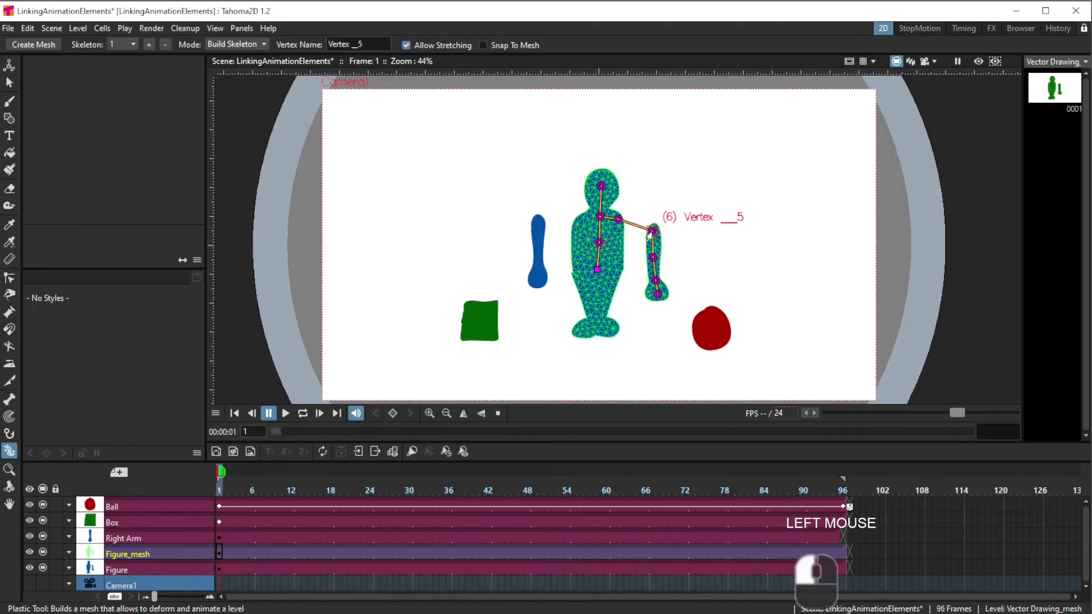
drag(651, 235, 652, 236)
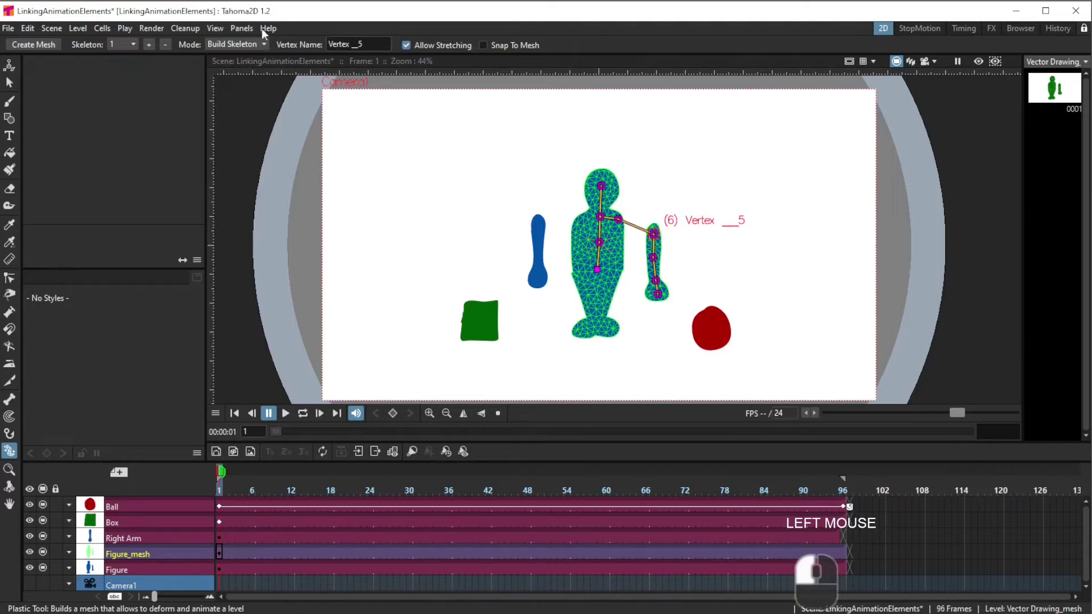
- In Animate mode, turn off Keep Distance and bring the arm's top vertex onto the shoulder, at distance -119.07 px and angle 4.64°
click(246, 46)
click(245, 89)
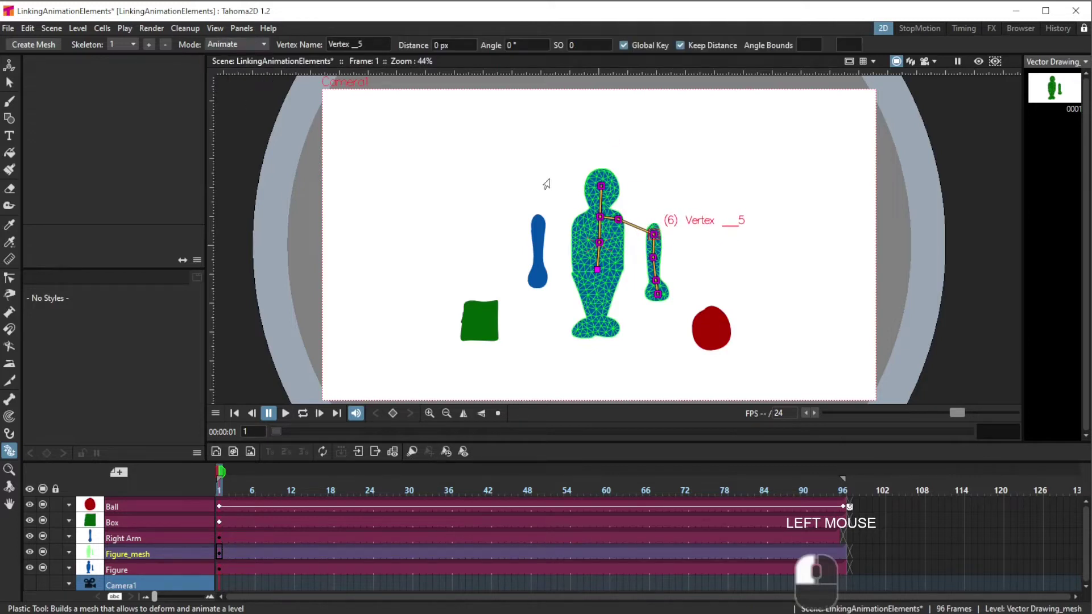
drag(646, 243, 626, 227)
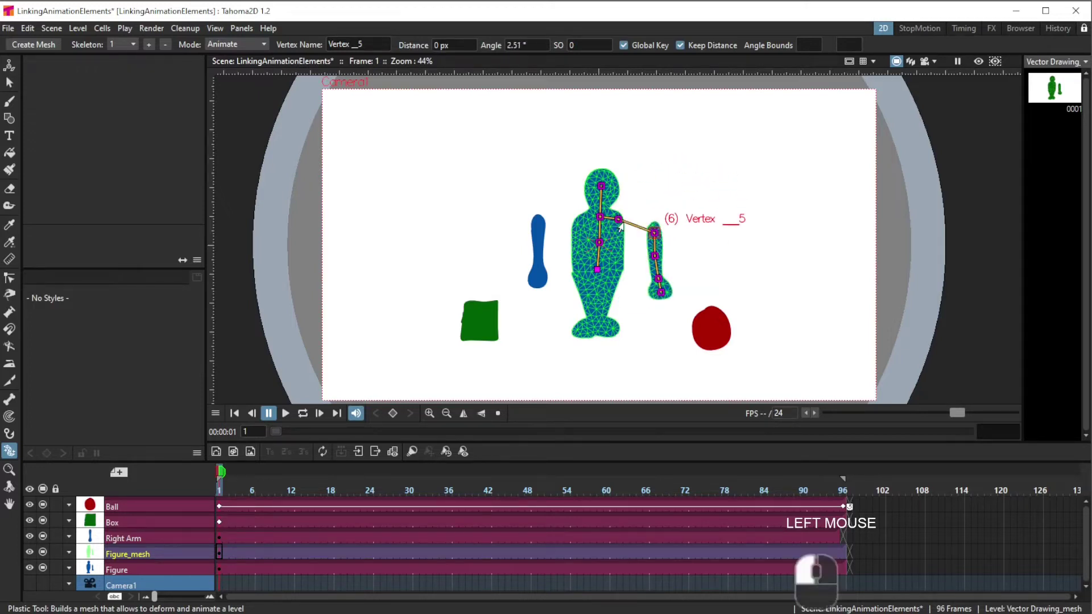
click(680, 45)
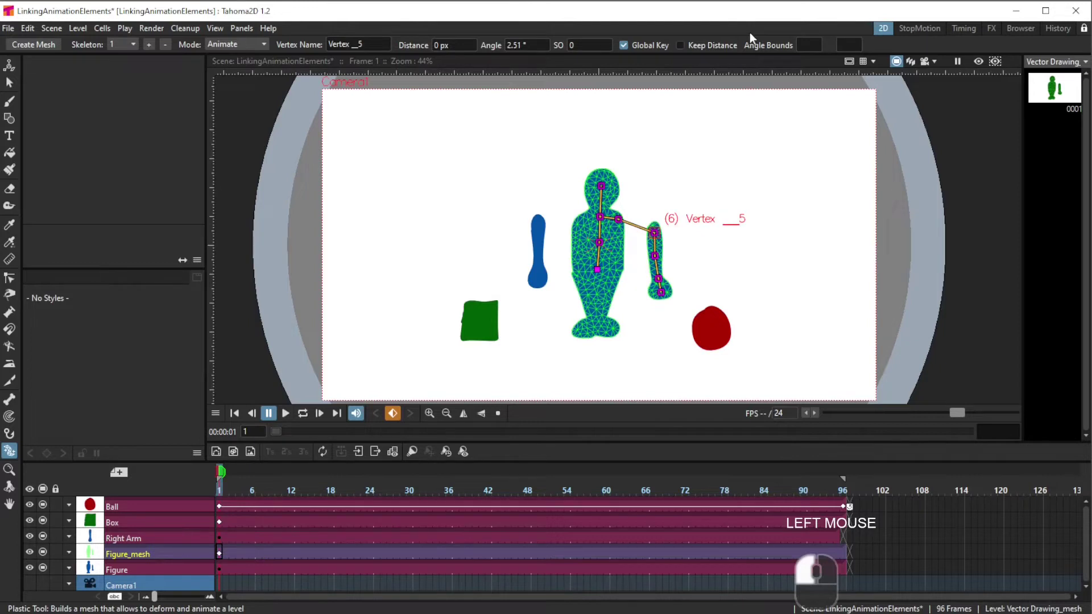
drag(653, 233, 621, 226)
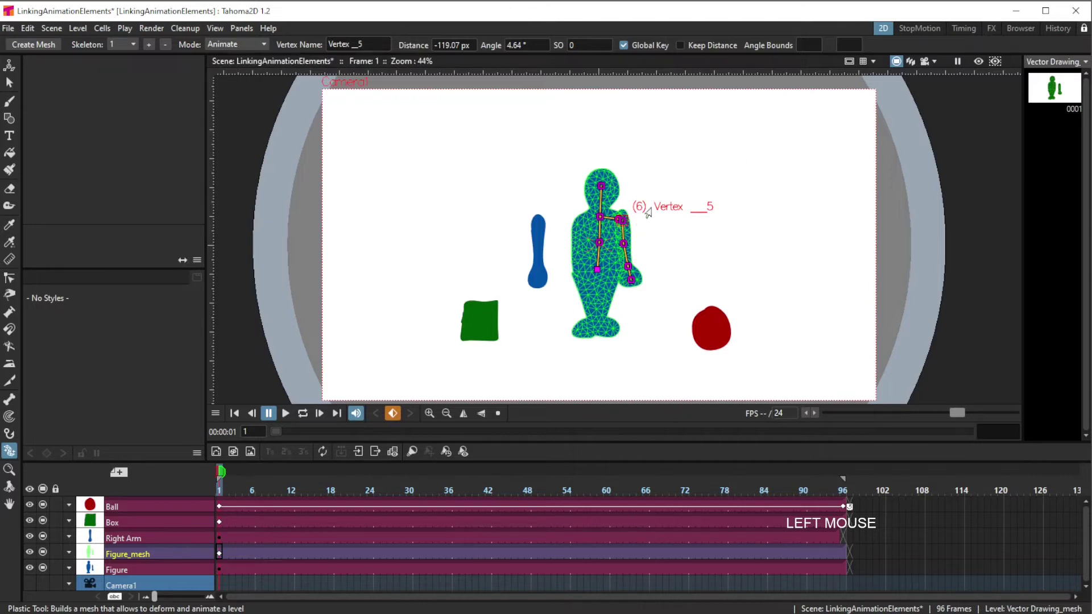
- Pull the arm's top vertex outward from the shoulder to distance -66.75 px and angle 8.78°
scroll(679, 203, up, 3)
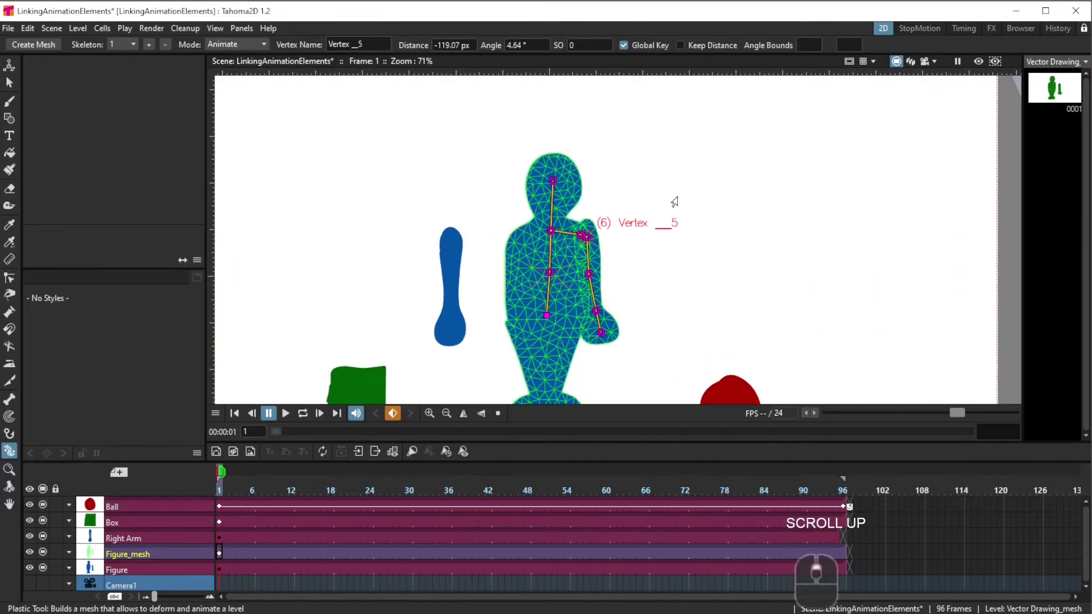
scroll(674, 205, down, 2)
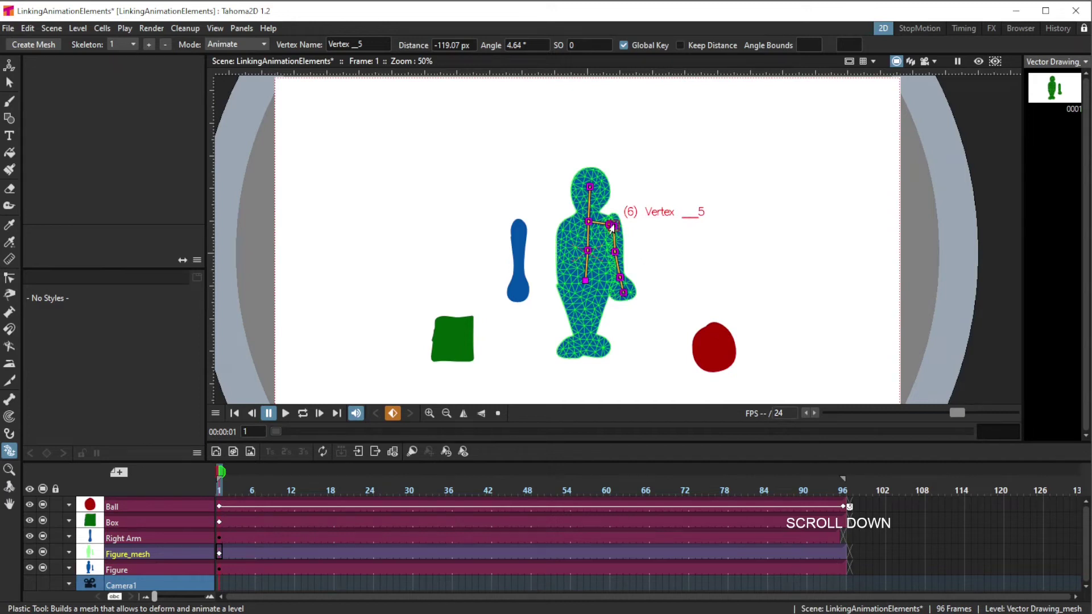
drag(612, 227, 630, 230)
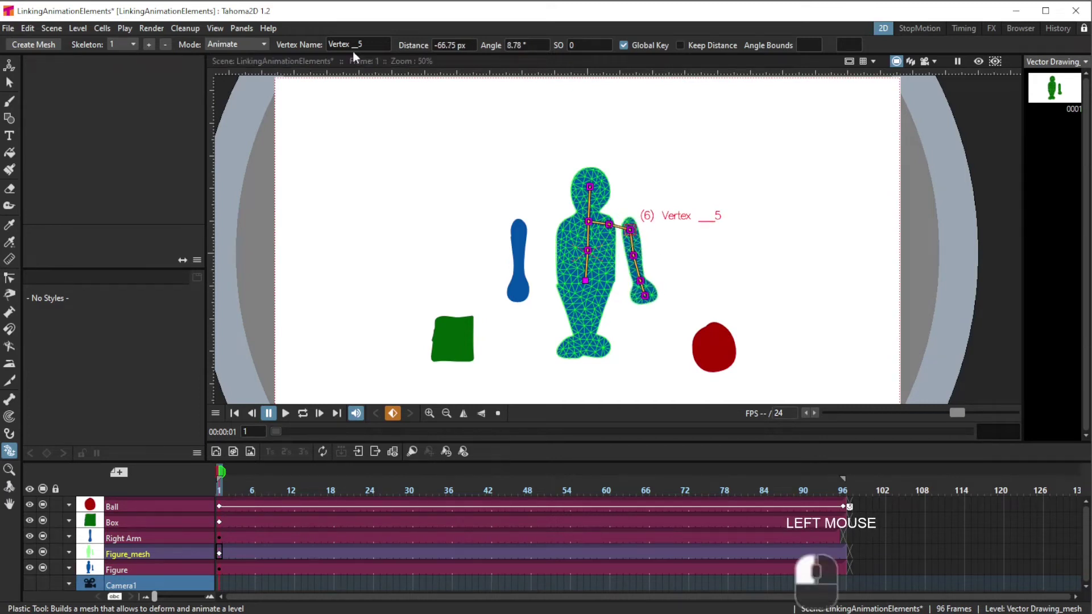
- Return to Build Skeleton mode and move the shoulder vertex, Vertex __4, inward toward the upper chest vertex
click(245, 43)
click(230, 82)
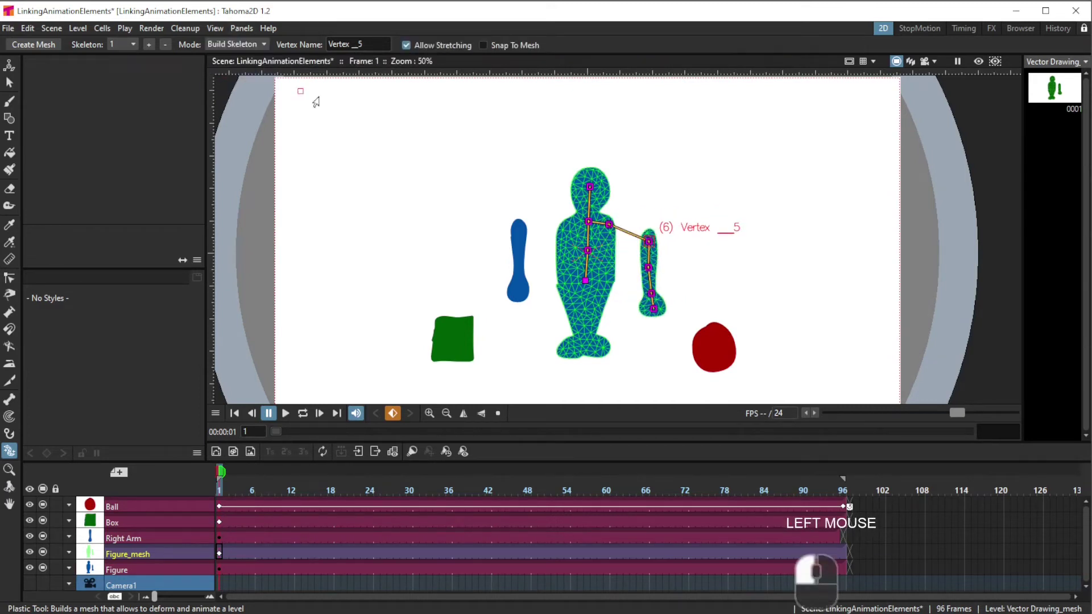
click(604, 223)
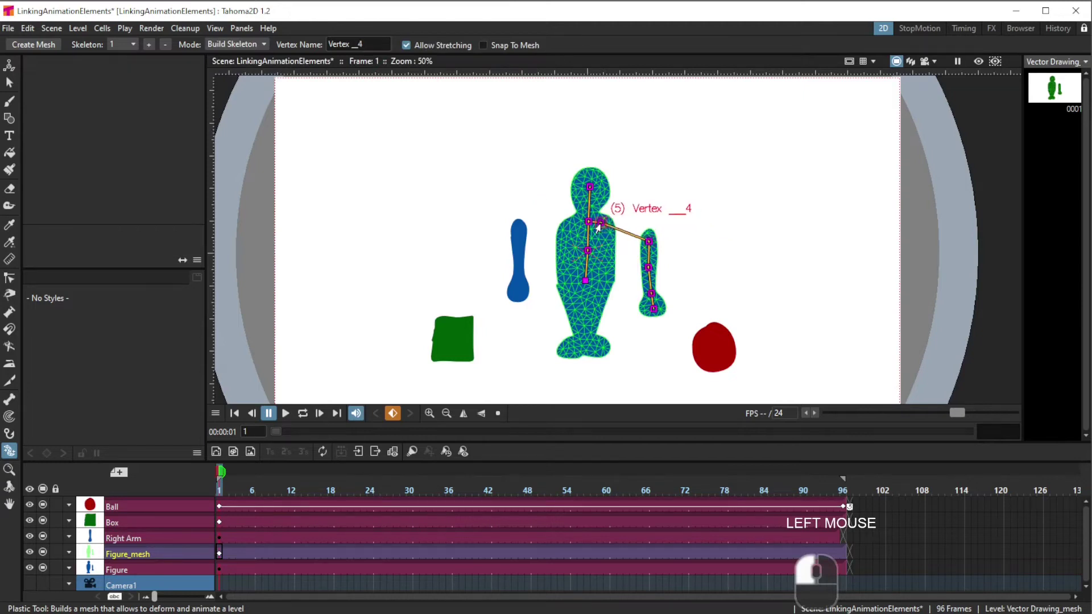
- In Animate mode, bring the detached arm's top vertex, Vertex __5, onto the shoulder at distance -122.77 px and angle 8.98°
click(253, 45)
click(231, 91)
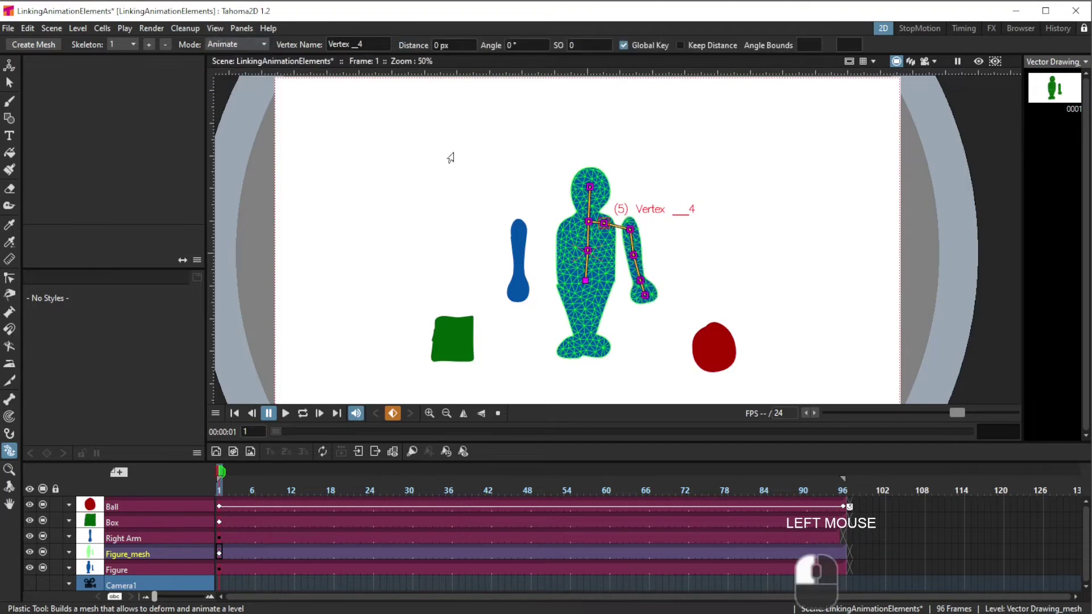
drag(628, 231, 610, 227)
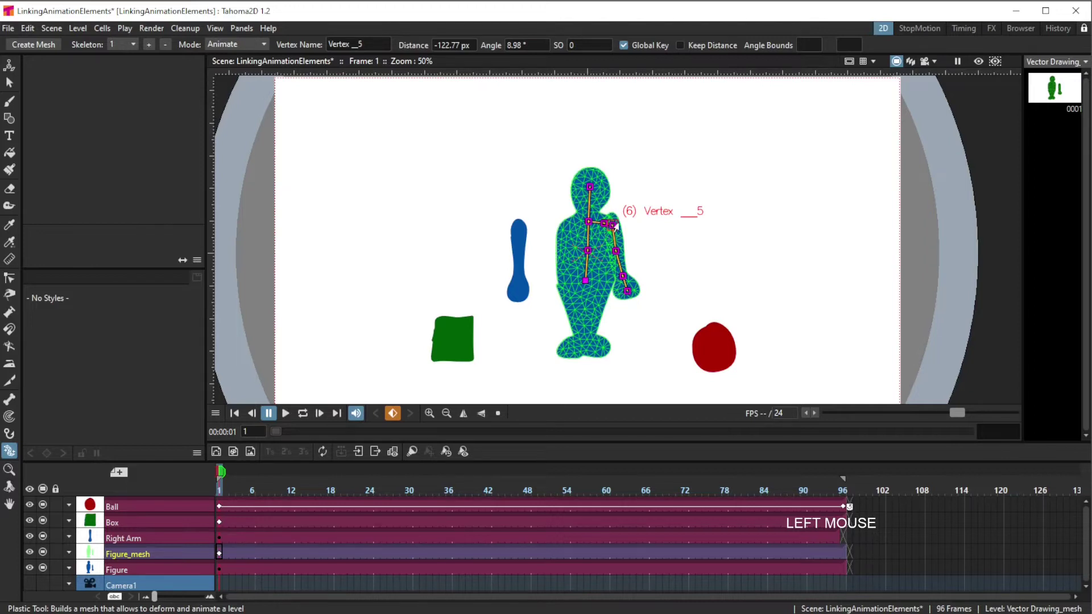
- Adjust the attached arm's next vertex, Vertex __6, to distance -5.63 px and angle 67.13°, and hide the Figure_mesh overlay
drag(610, 228, 612, 258)
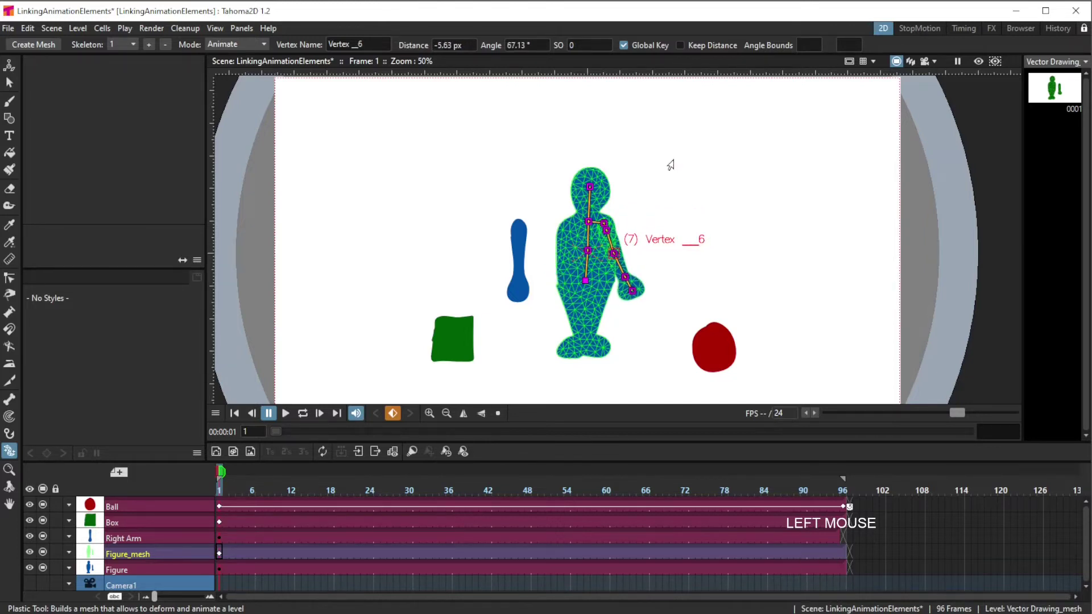
click(731, 141)
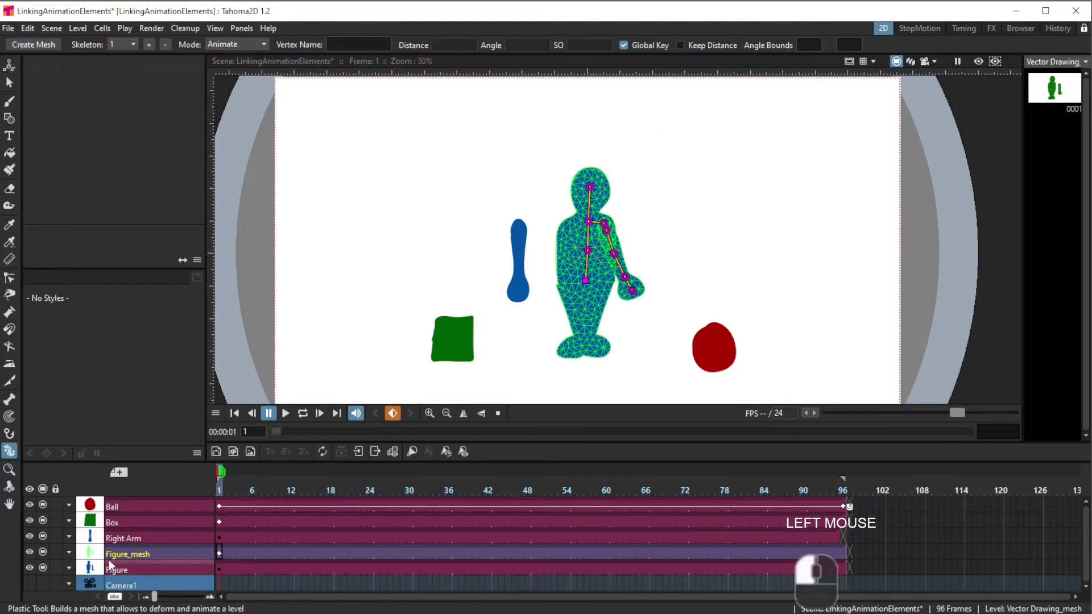
click(43, 551)
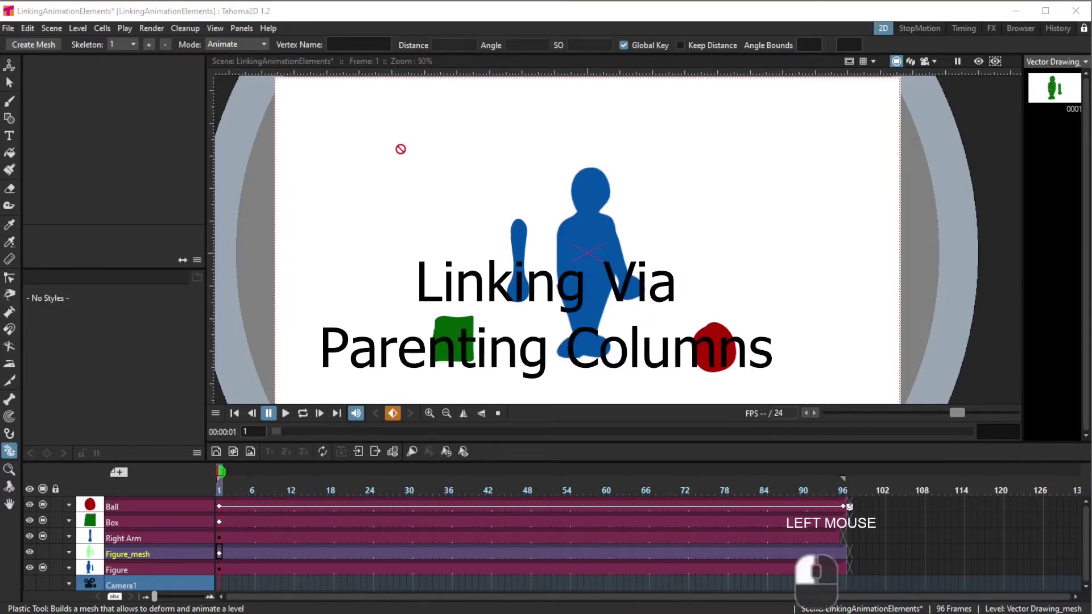
- Compare the Figure and Right Arm drawings on frame 1
click(219, 569)
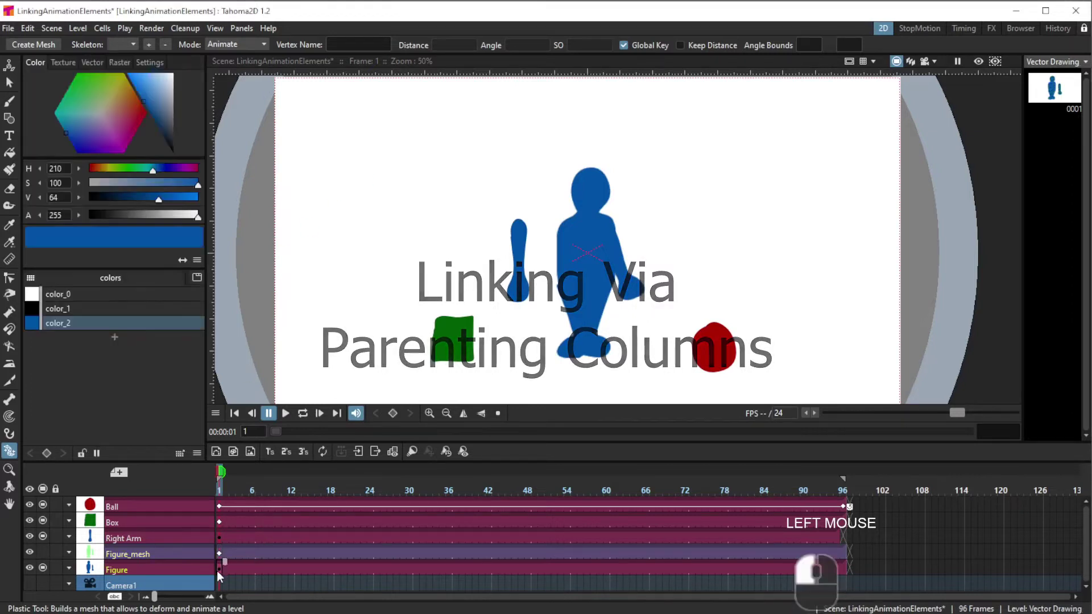
click(219, 538)
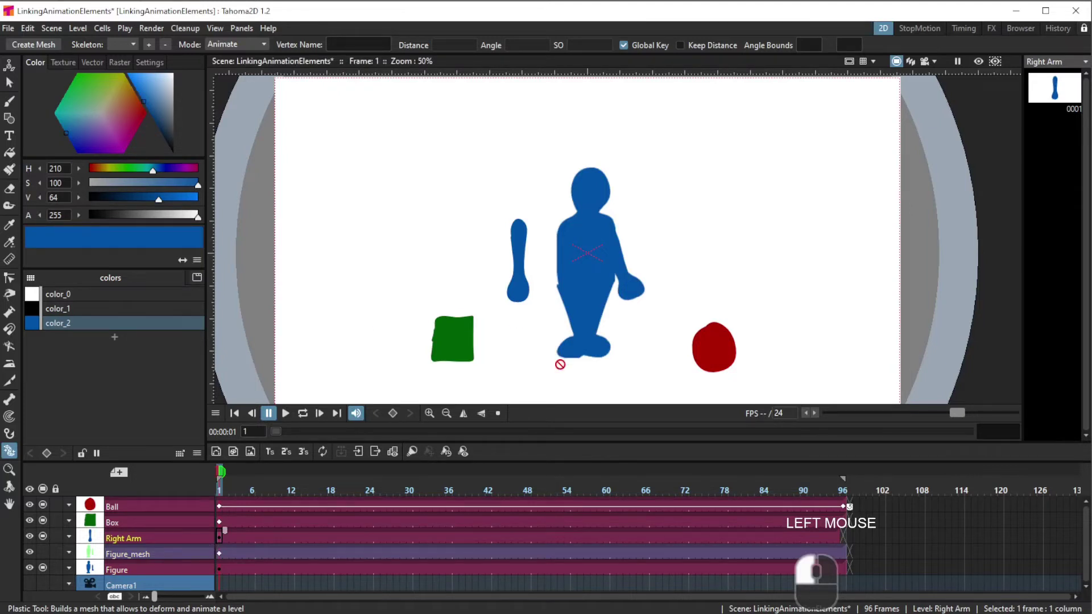
click(217, 570)
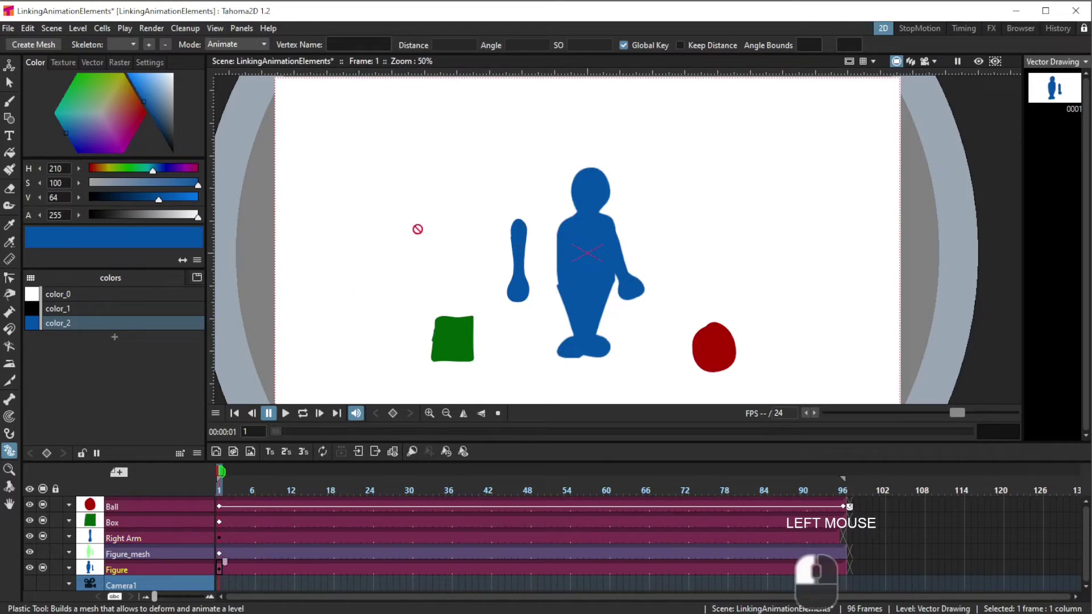
click(218, 537)
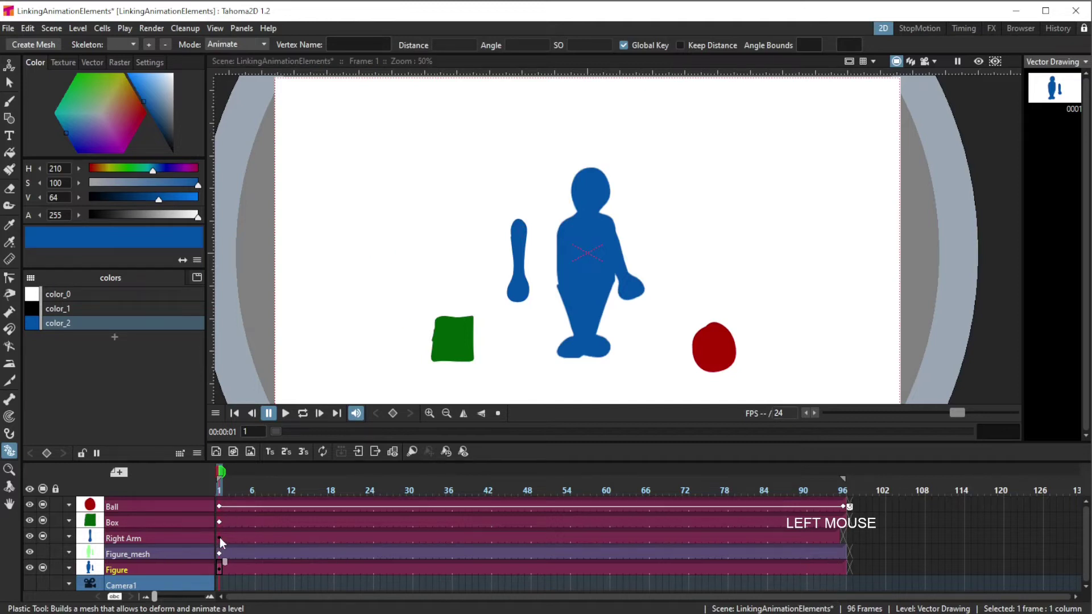
click(217, 538)
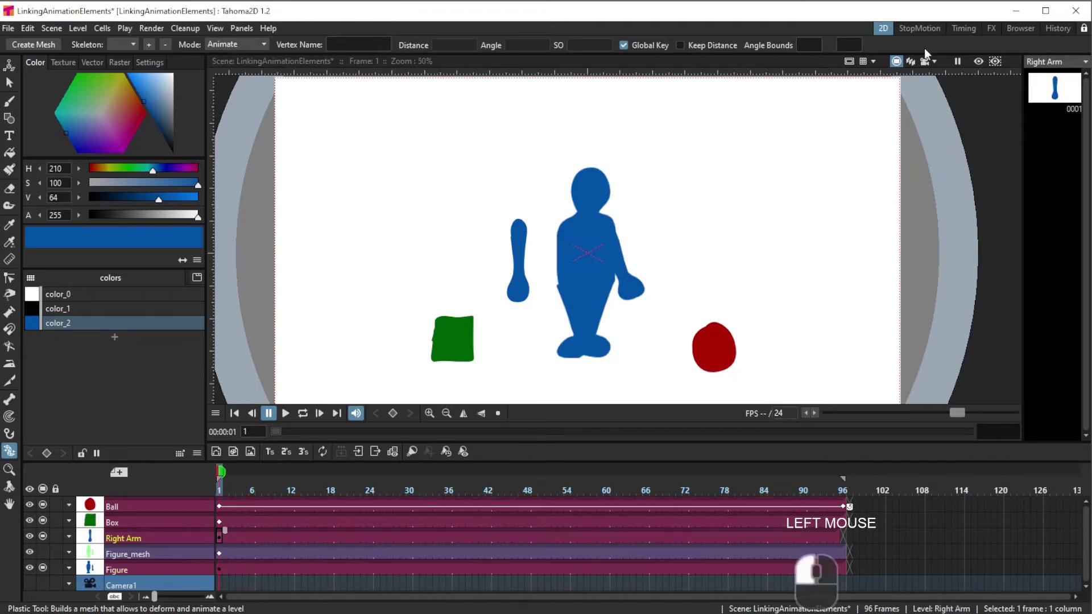
- Show the stage schematic in the FX room and switch off the lettered port display on its nodes
click(991, 29)
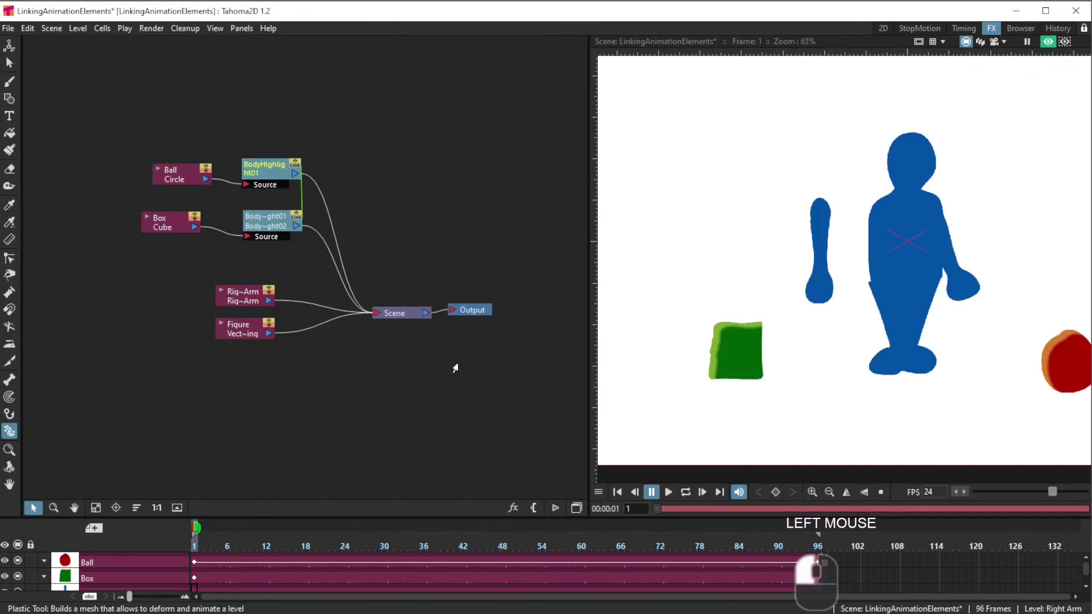
click(576, 508)
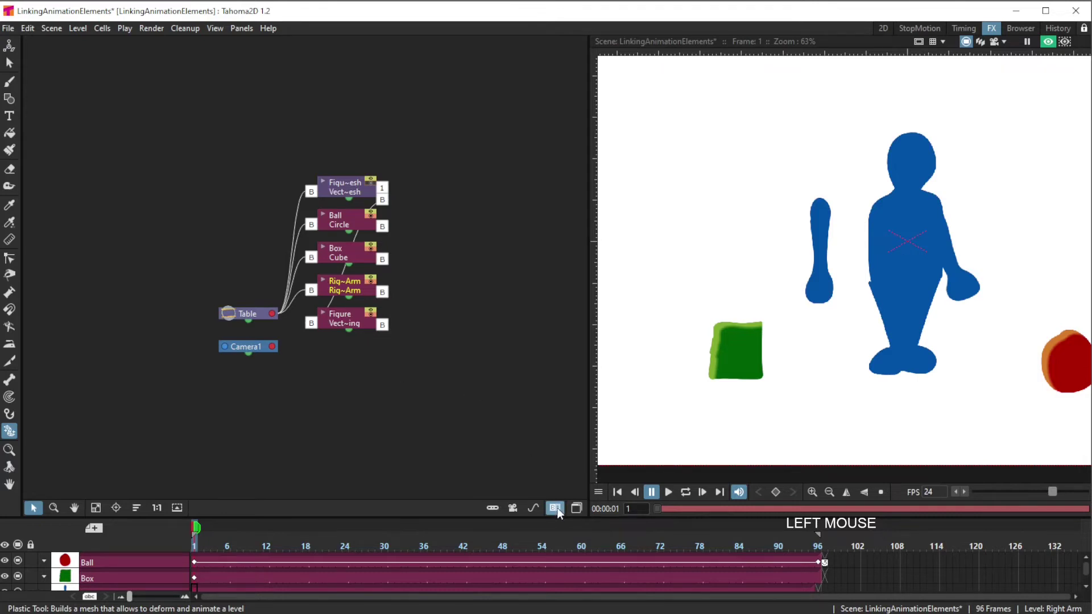
click(555, 508)
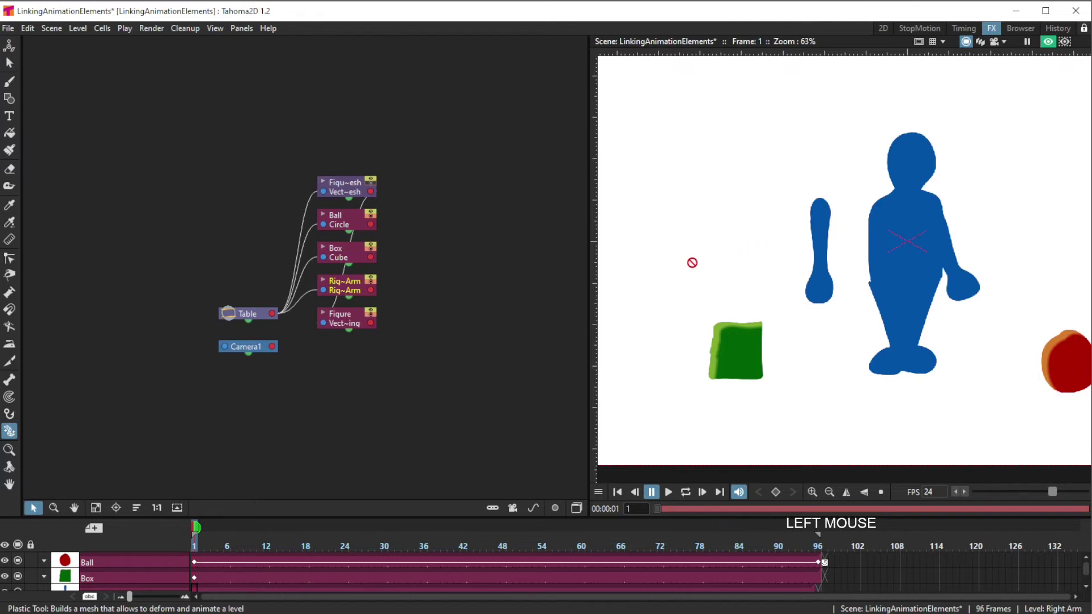
- Parent the Right Arm node to the Figure node in the stage schematic and arrange both in a chain beside Figure_mesh
drag(348, 290, 423, 192)
click(409, 393)
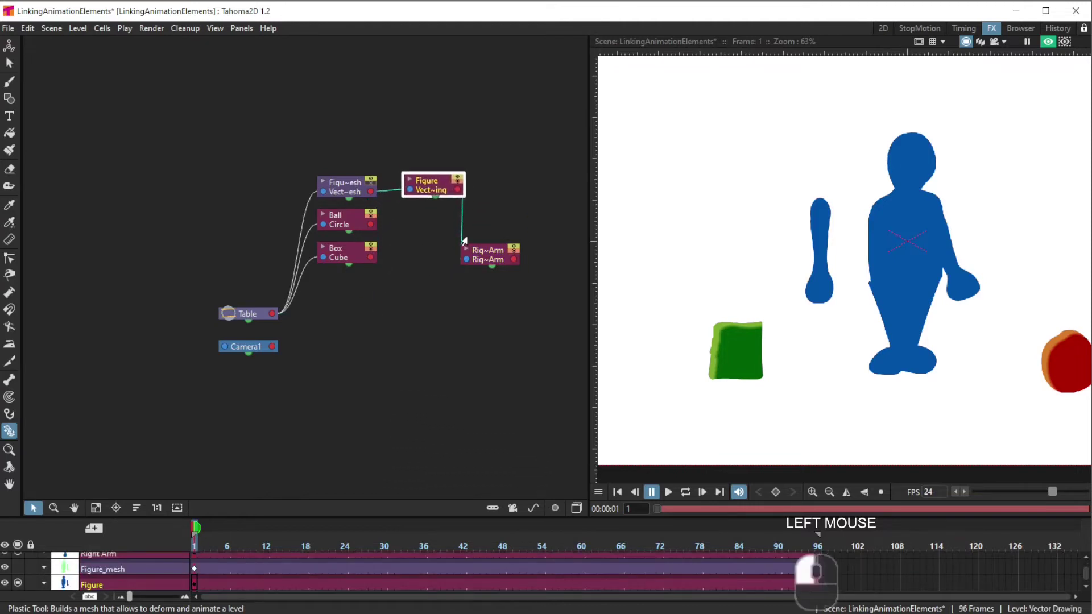
drag(486, 254, 515, 222)
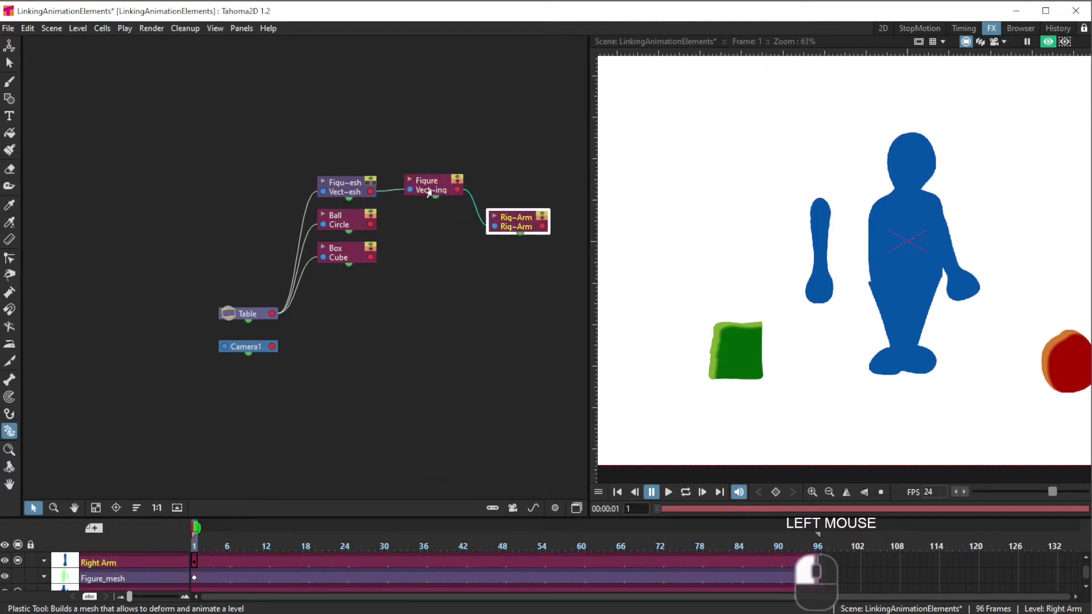
drag(427, 189, 424, 195)
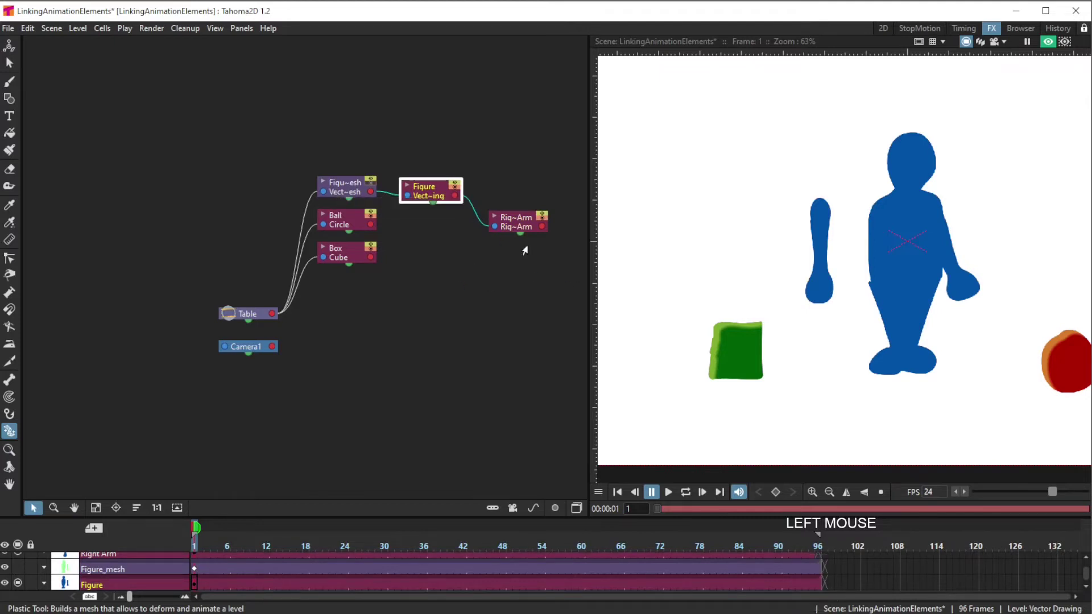
click(518, 228)
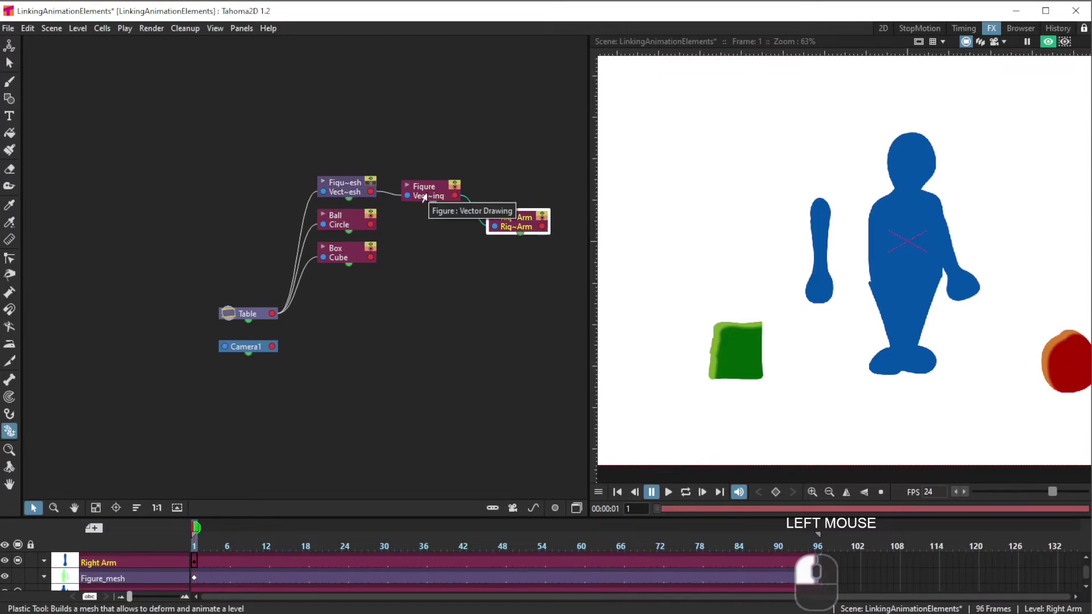
- Back in the 2D room, use the Animate tool to move Figure_mesh on frame 1 to X -26.22 px, Y 70.58 px
click(883, 29)
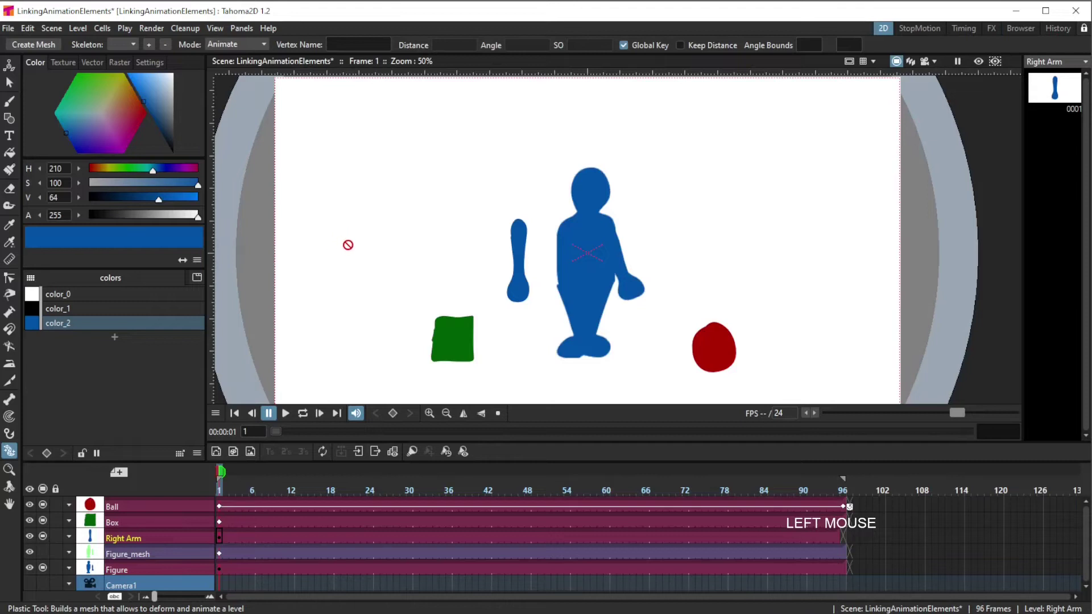
click(156, 568)
click(9, 65)
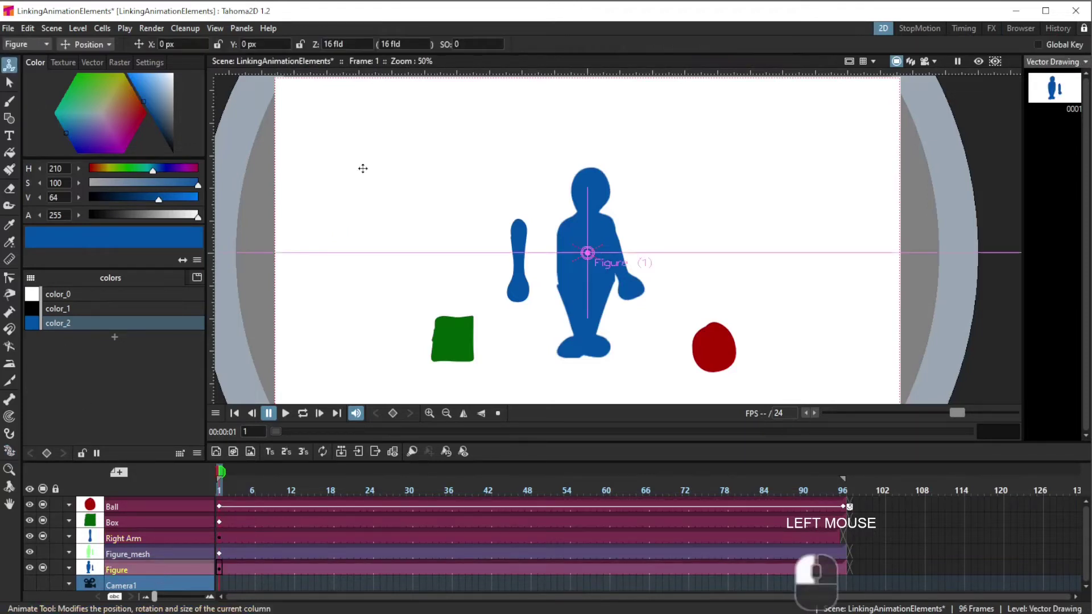
mouse_move(657, 355)
mouse_down()
mouse_move(665, 322)
mouse_move(639, 368)
mouse_move(670, 350)
mouse_move(658, 358)
mouse_up()
key(ctrl+z)
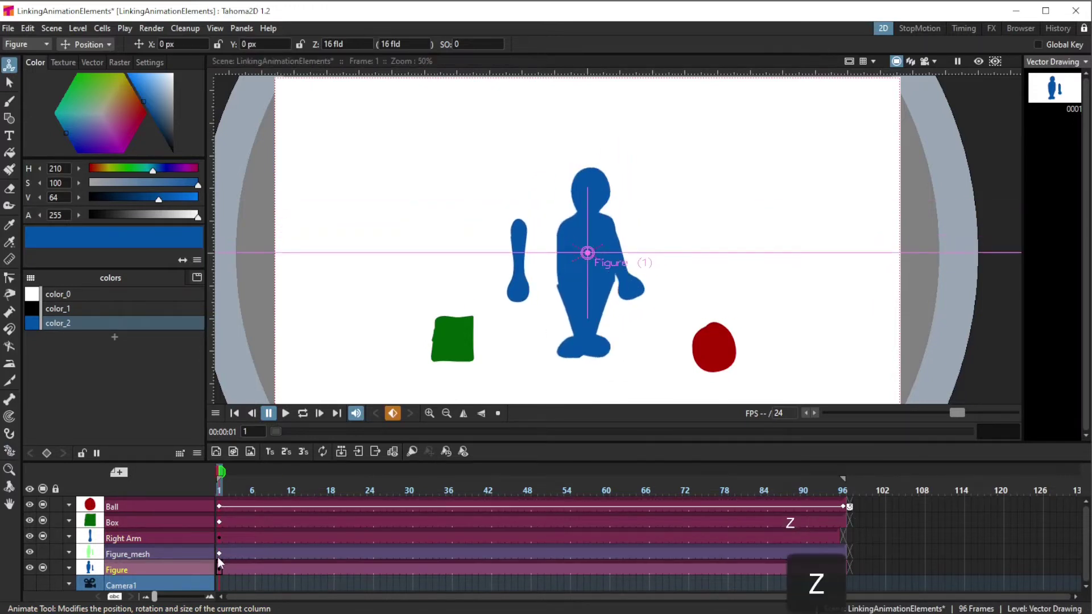
click(219, 556)
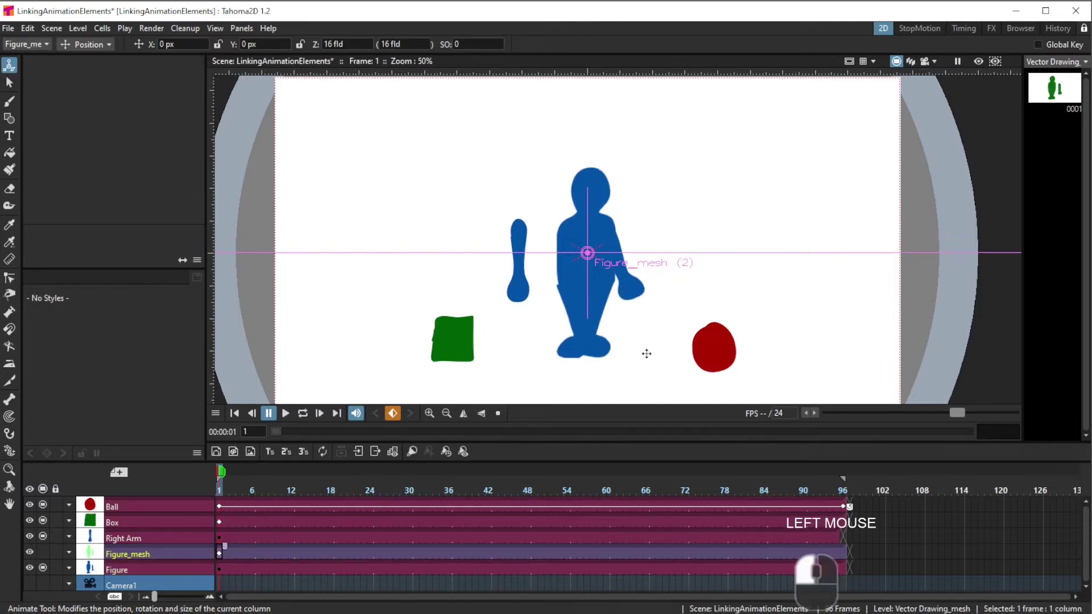
mouse_move(652, 351)
mouse_down()
mouse_move(676, 325)
mouse_move(641, 309)
mouse_move(665, 339)
mouse_move(651, 317)
mouse_move(650, 329)
mouse_up()
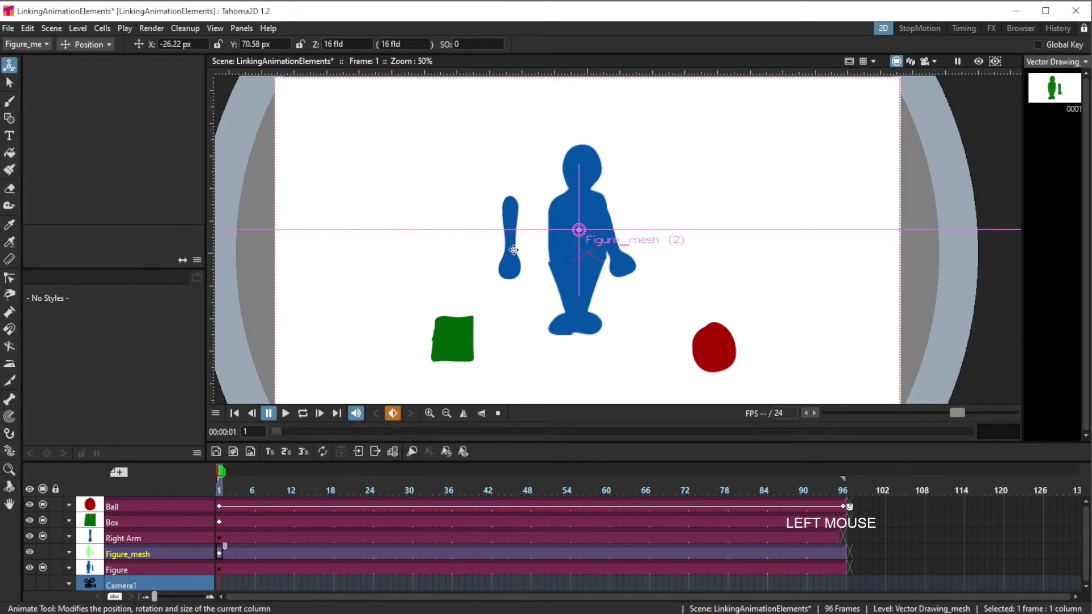
- Move Right Arm on frame 1 against the body, to X 92.76 px, Y -12.1 px
click(219, 538)
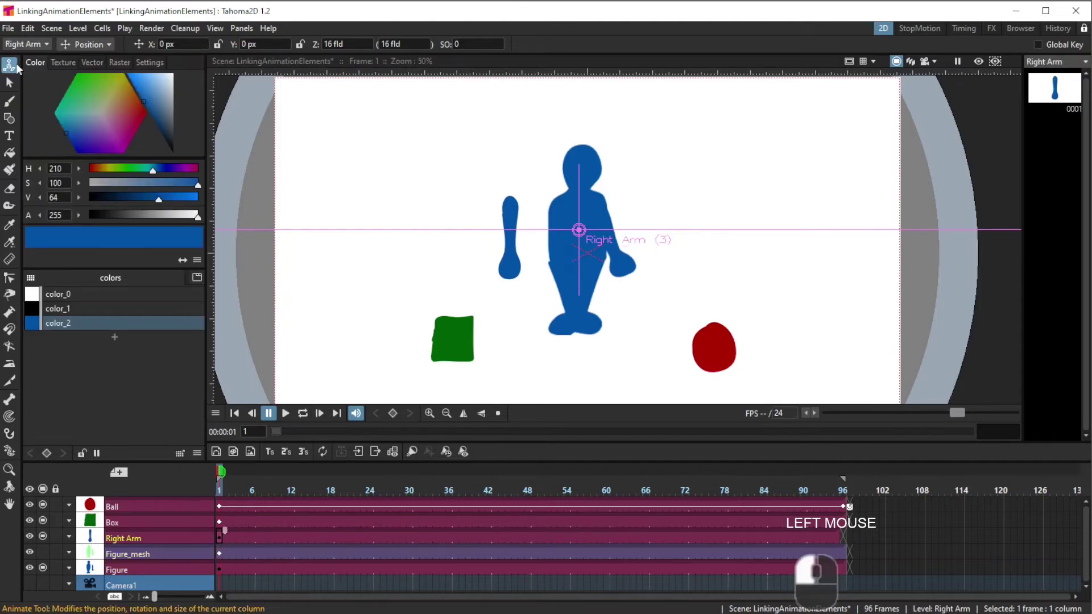
drag(453, 205, 484, 208)
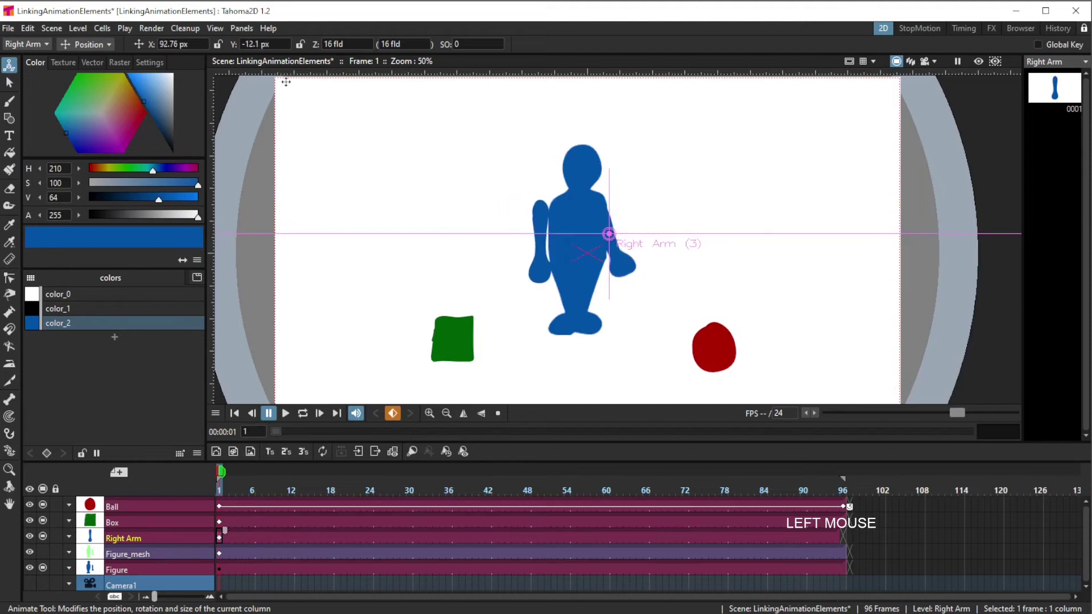
click(91, 45)
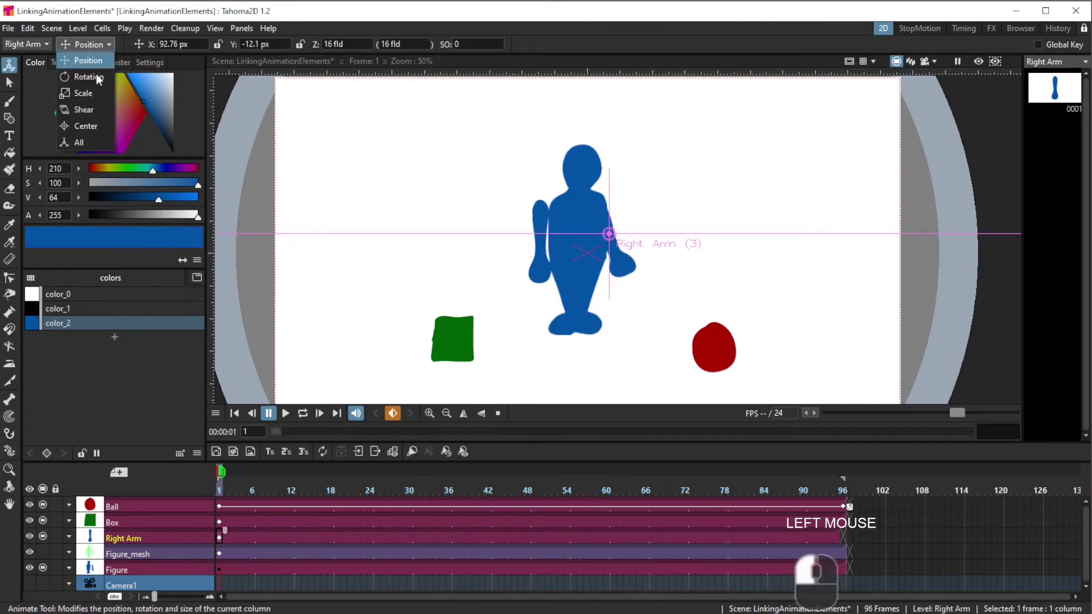
click(87, 76)
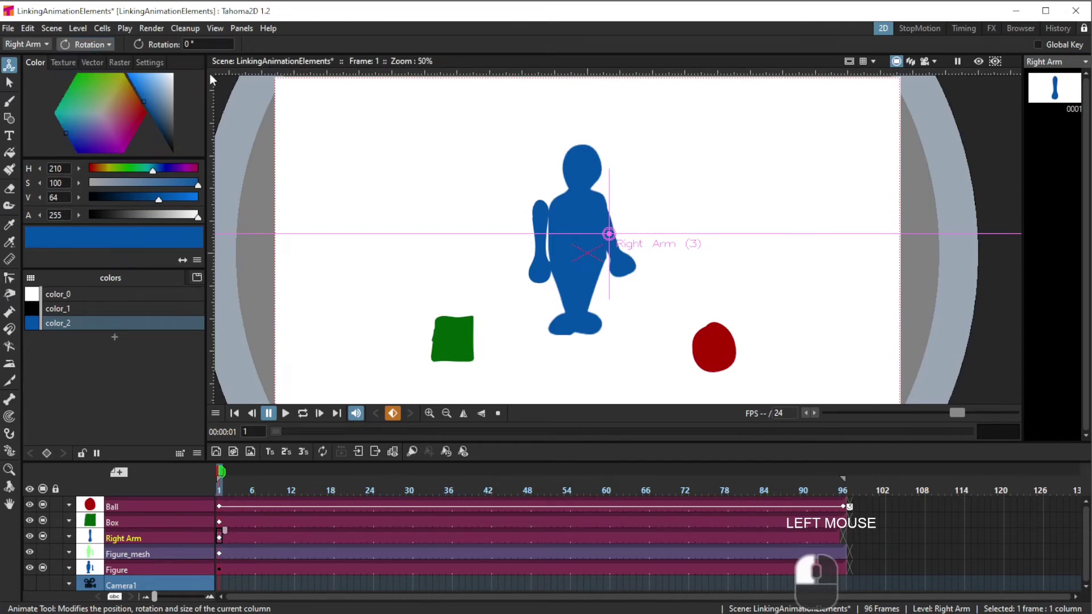
mouse_move(157, 43)
mouse_down()
mouse_move(168, 42)
mouse_move(138, 35)
mouse_move(152, 41)
mouse_up()
key(ctrl+z)
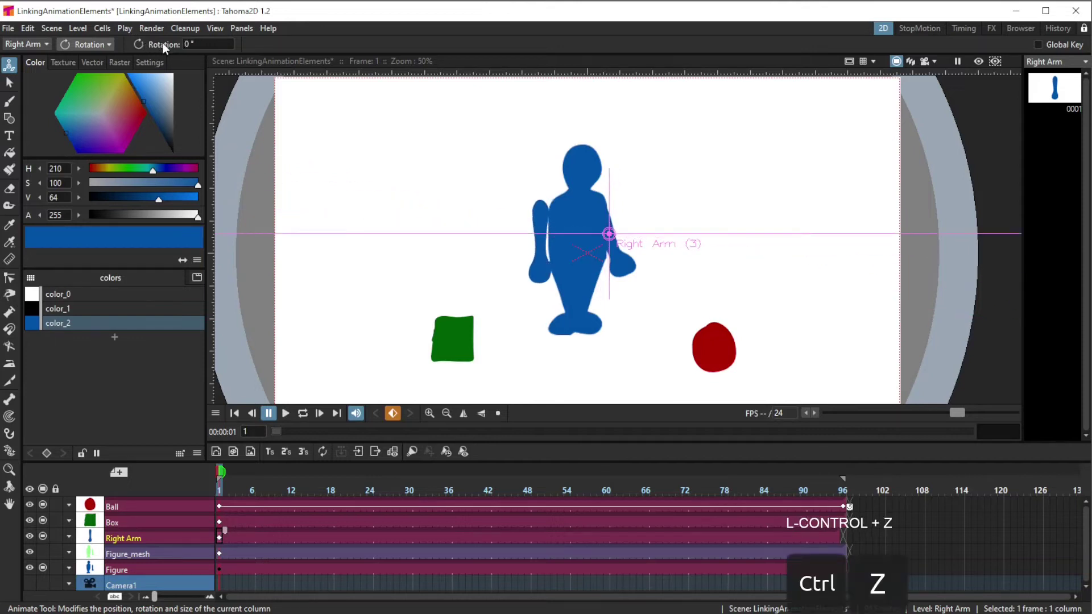
- Set the Animate tool to All and move Right Arm's center to the upper end of the arm
click(81, 43)
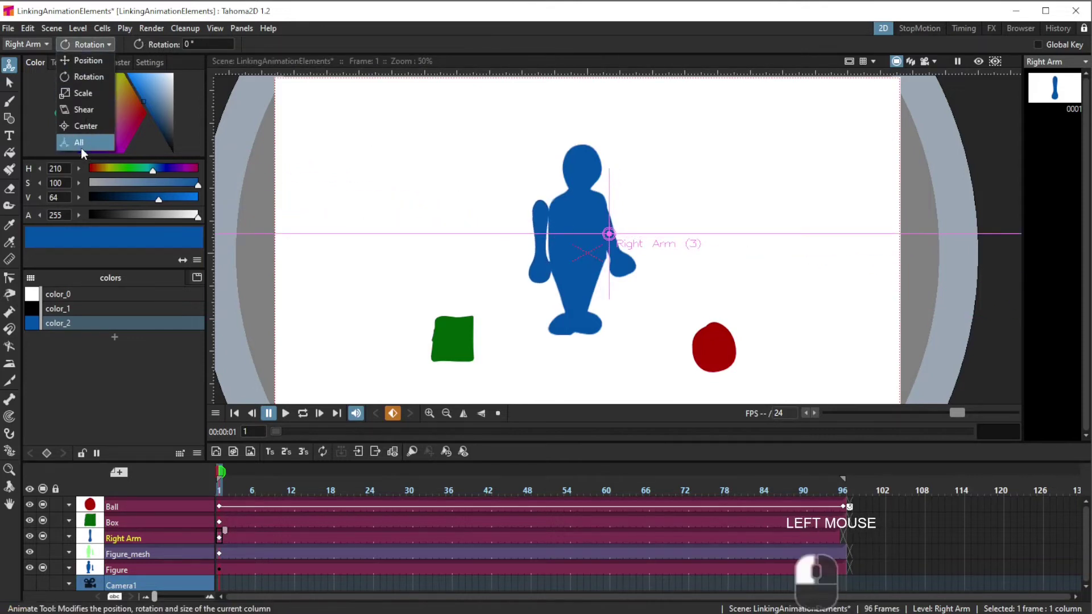
click(78, 143)
drag(608, 237, 539, 210)
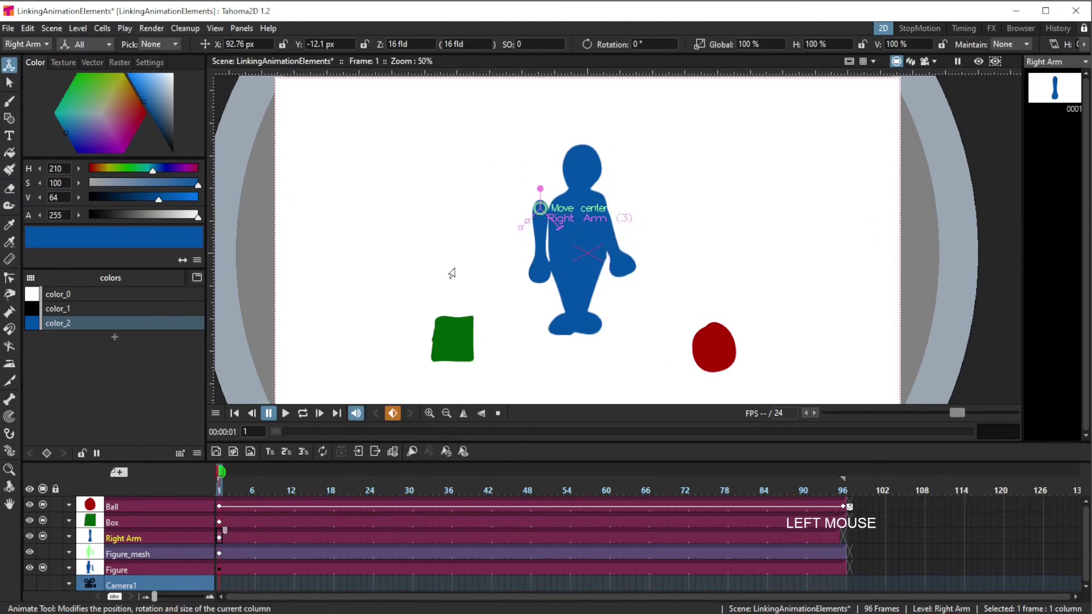
- Rotate Right Arm to -21.59° and place it on the figure's shoulder at X 139.14 px, Y -6.05 px
drag(534, 189, 527, 312)
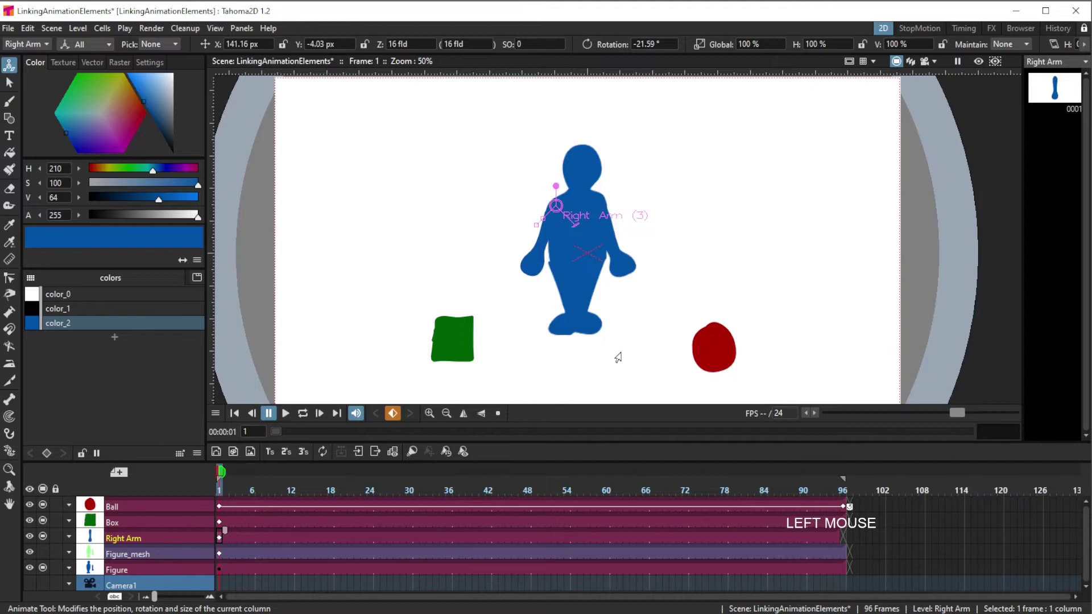
drag(621, 355, 620, 355)
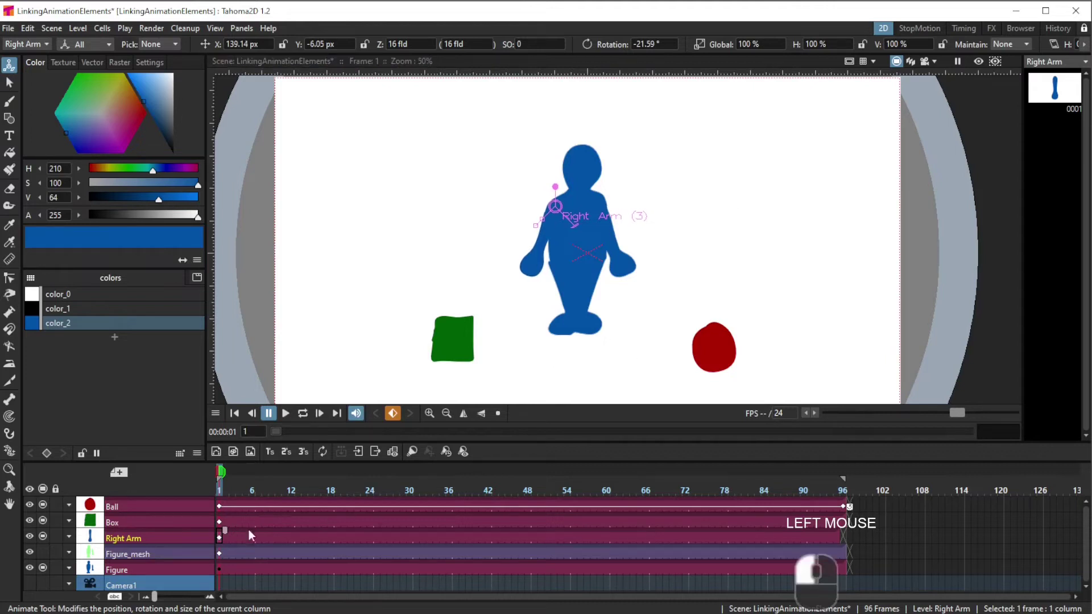
- Move Figure_mesh on frame 1 together with its parented arm to X -8.07 px, Y 58.48 px
click(219, 555)
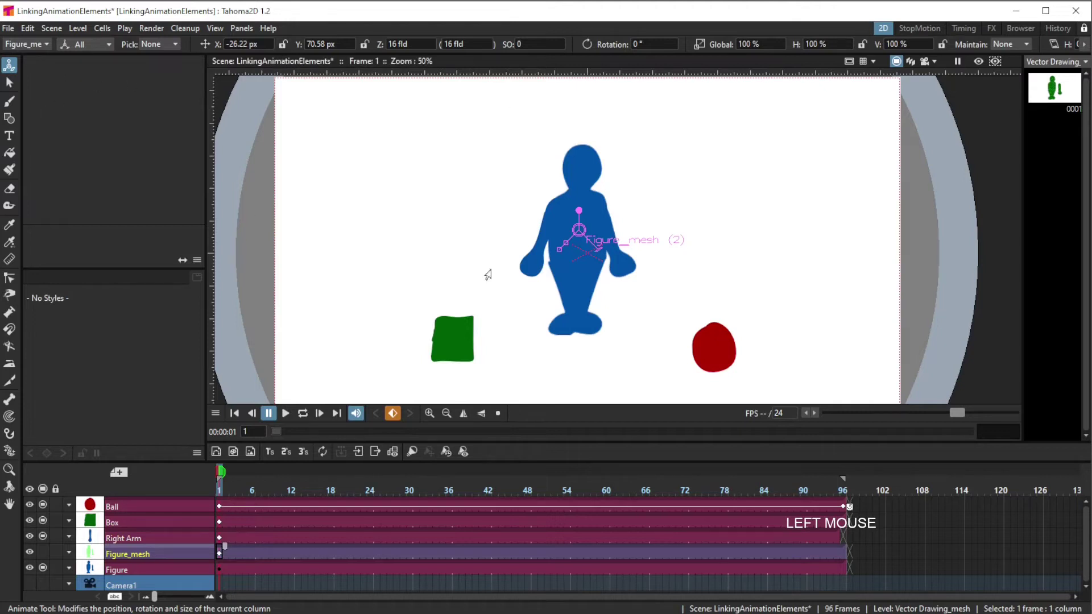
click(395, 265)
mouse_move(394, 264)
mouse_down()
mouse_move(451, 251)
mouse_move(461, 232)
mouse_move(393, 263)
mouse_up()
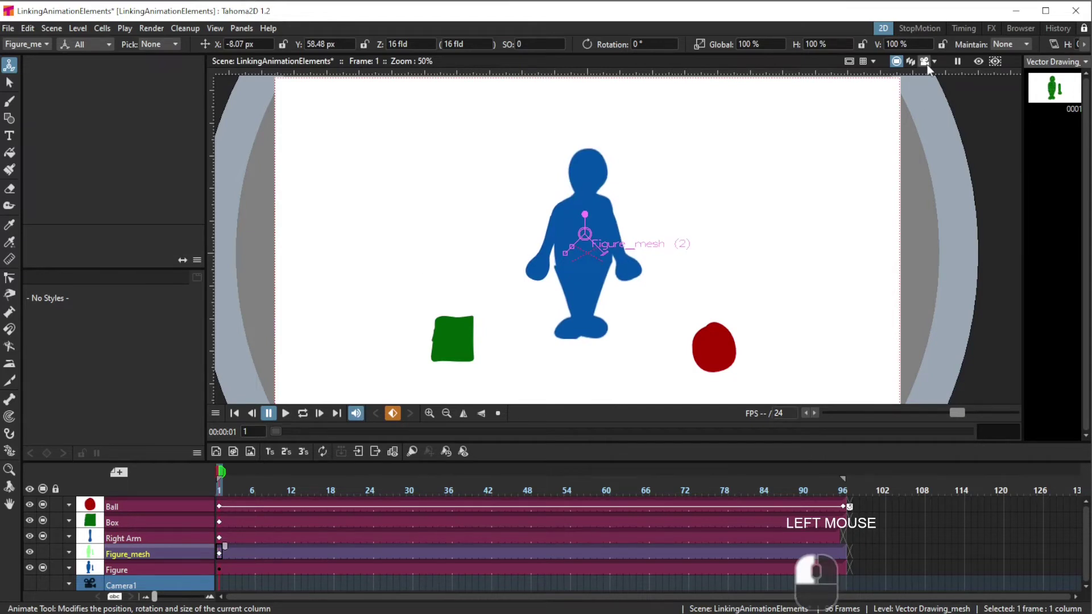
- Activate the Skeleton tool, select the Figure column on frame 1, and pick the Figure joint and the Right Arm joint
click(989, 28)
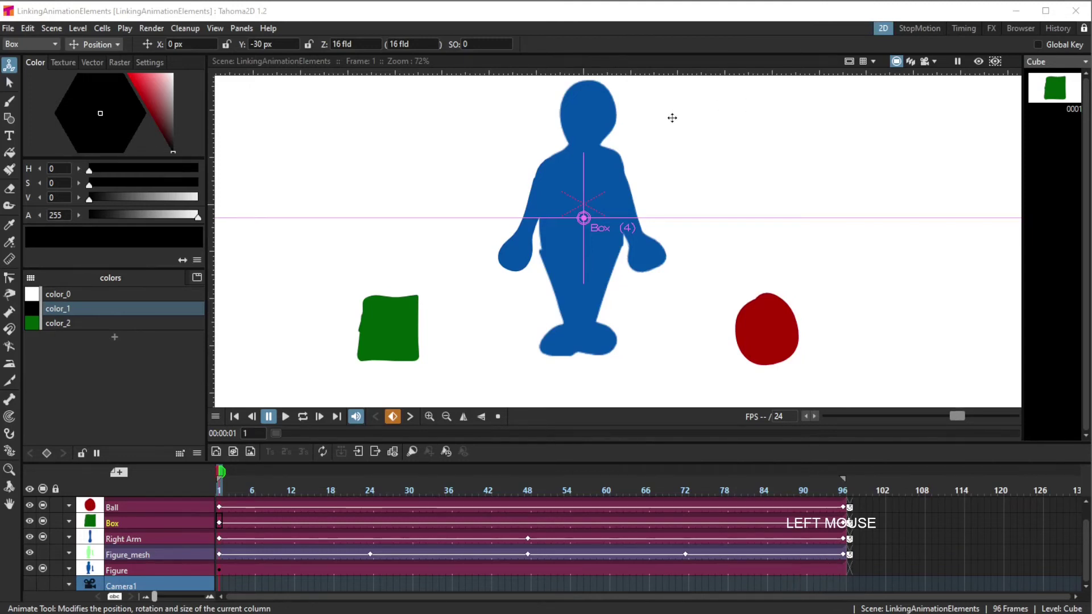
click(9, 399)
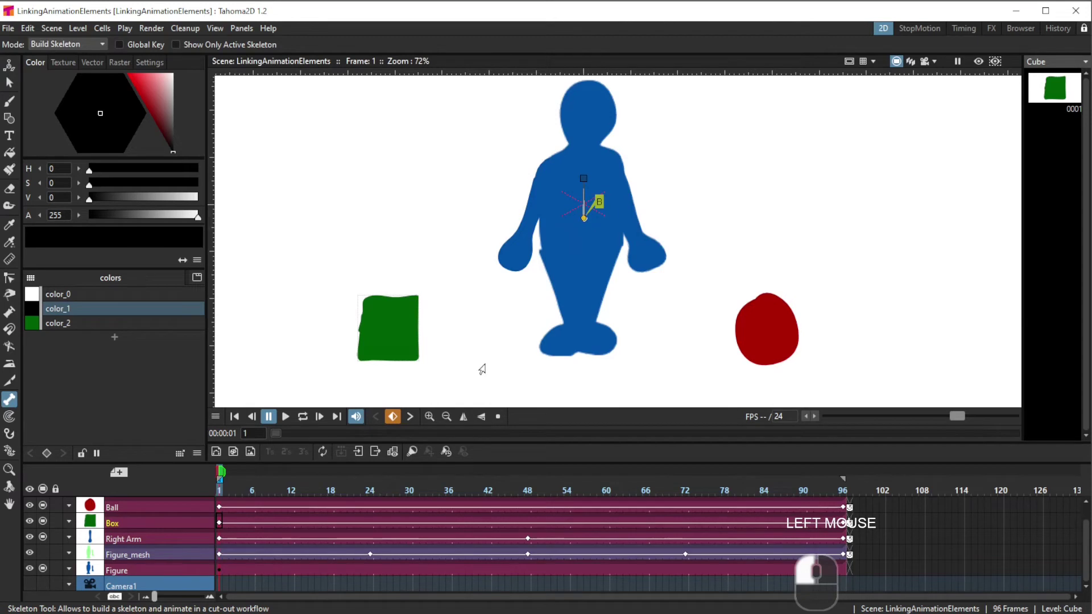
click(217, 570)
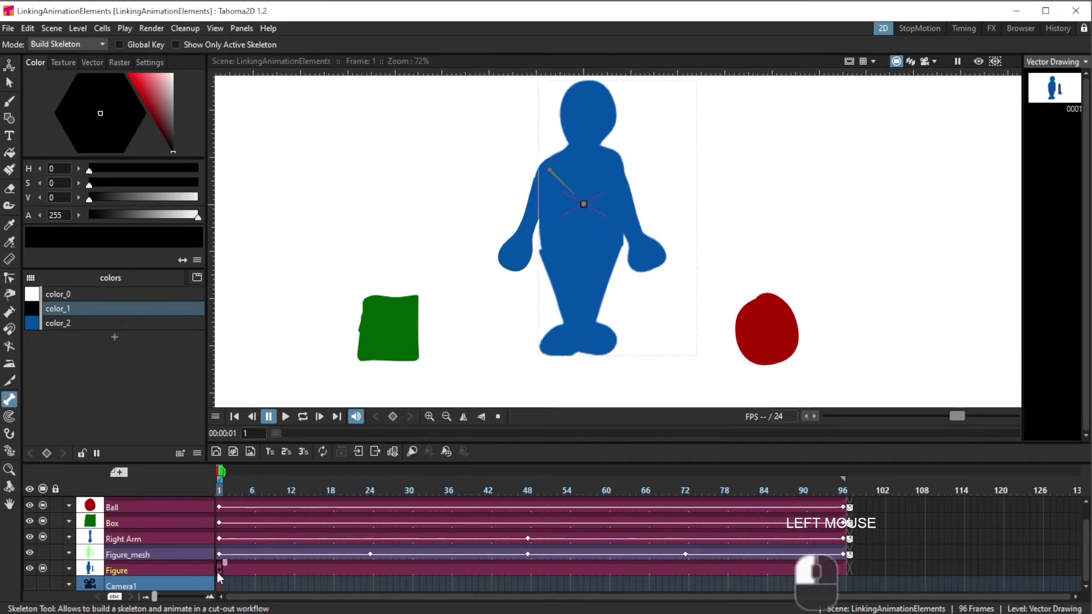
click(581, 206)
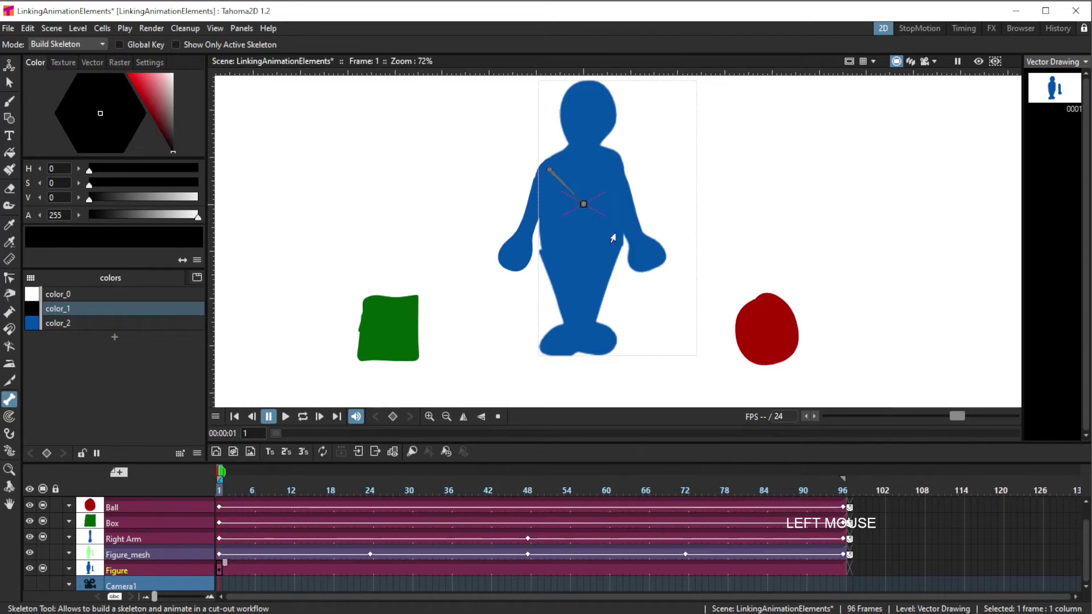
click(547, 173)
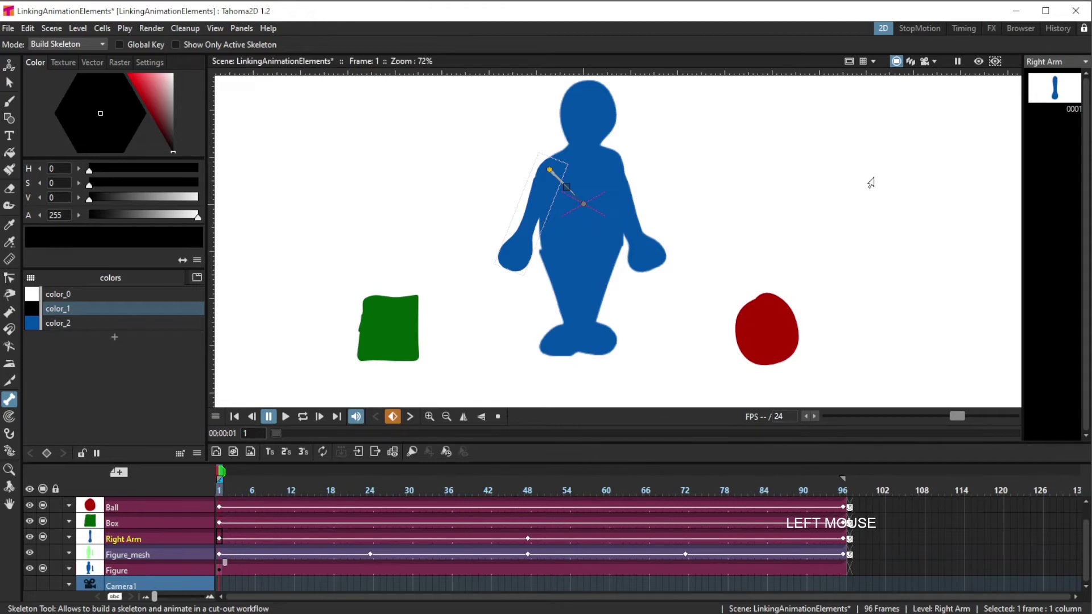
- Examine the Figure and Right Arm link in the stage schematic, and select both joints again in the viewer
click(992, 29)
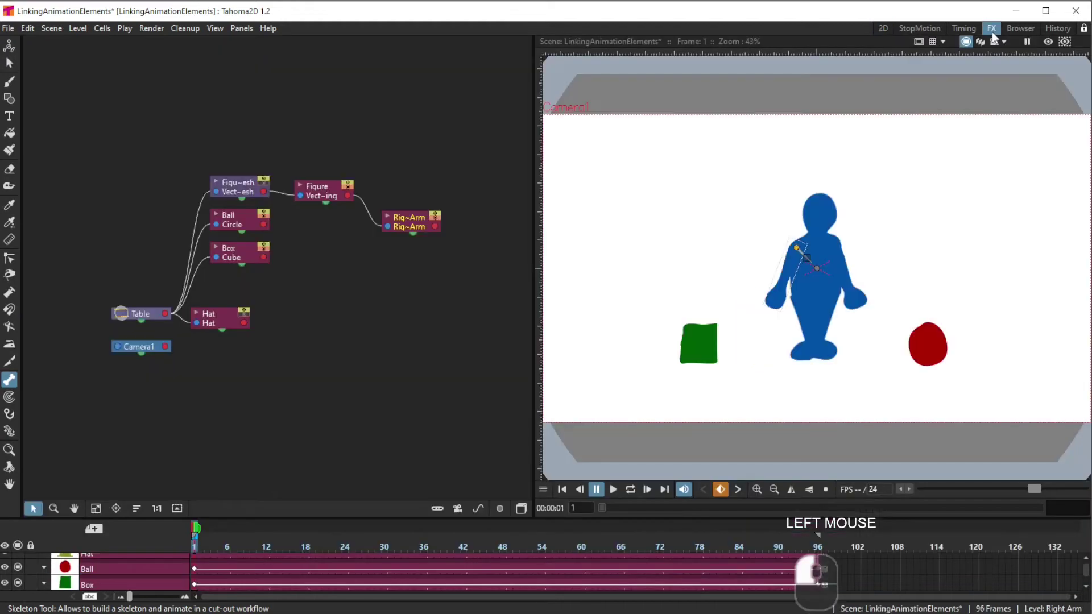
click(883, 29)
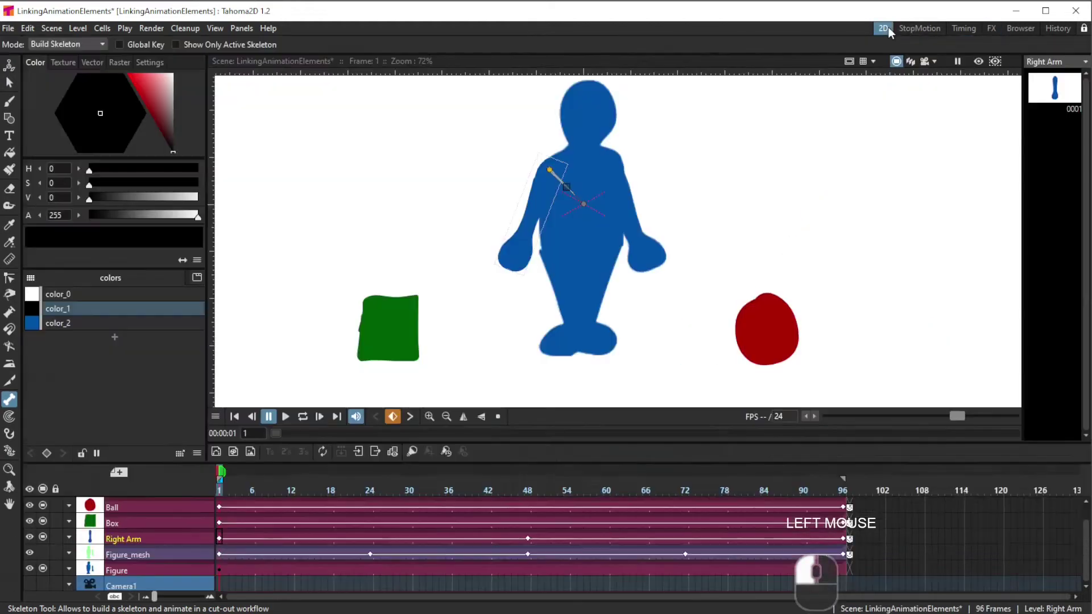
click(580, 209)
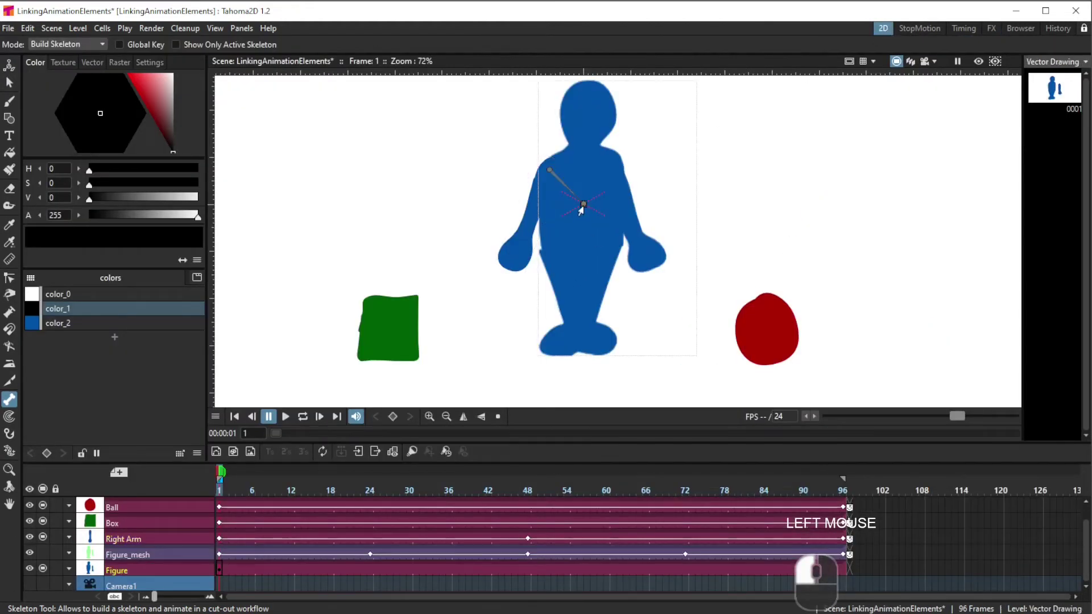
click(545, 174)
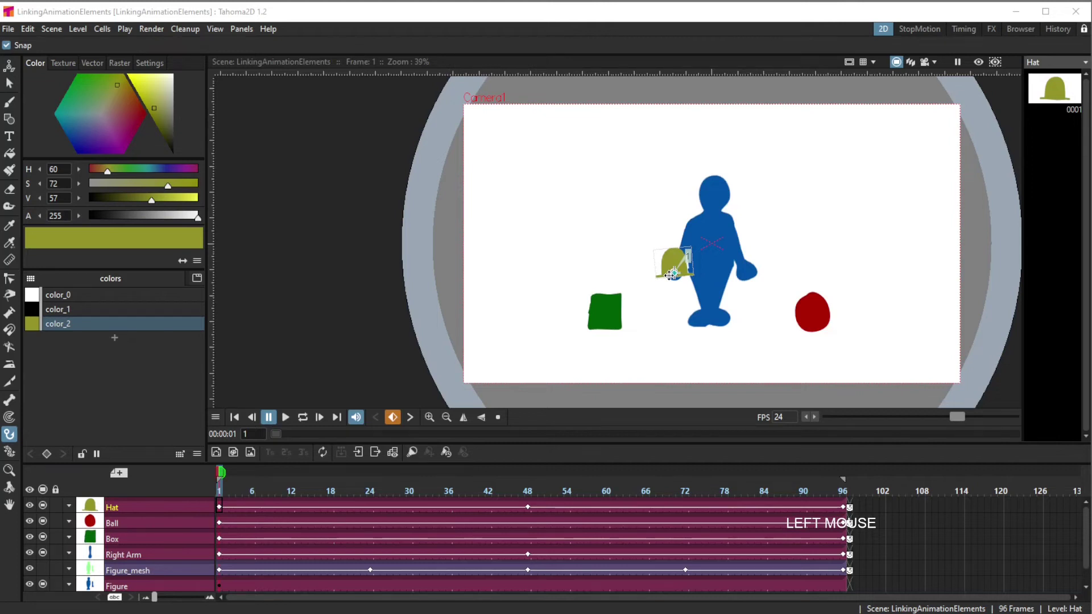
- Select Right Arm on frame 1 and change Hat's attachment point in its stage schematic link from hook 1 to B
click(220, 555)
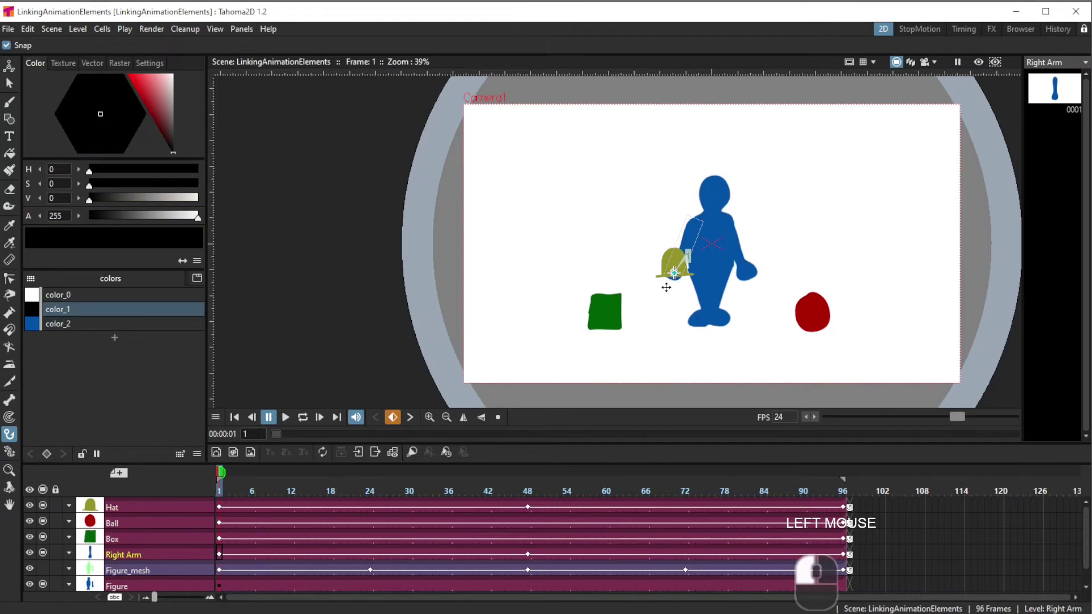
click(991, 29)
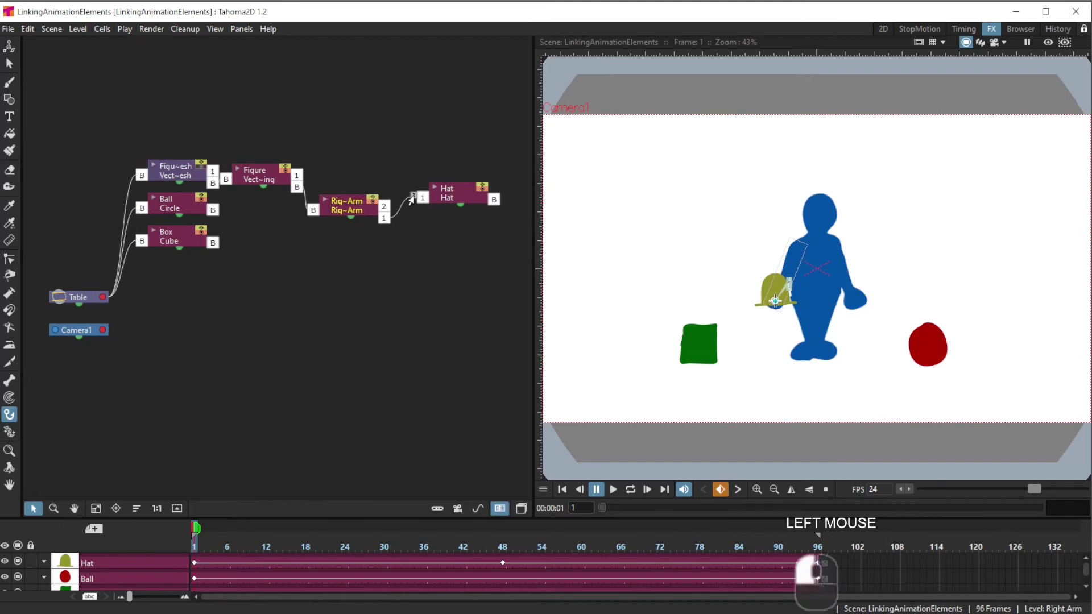
click(411, 200)
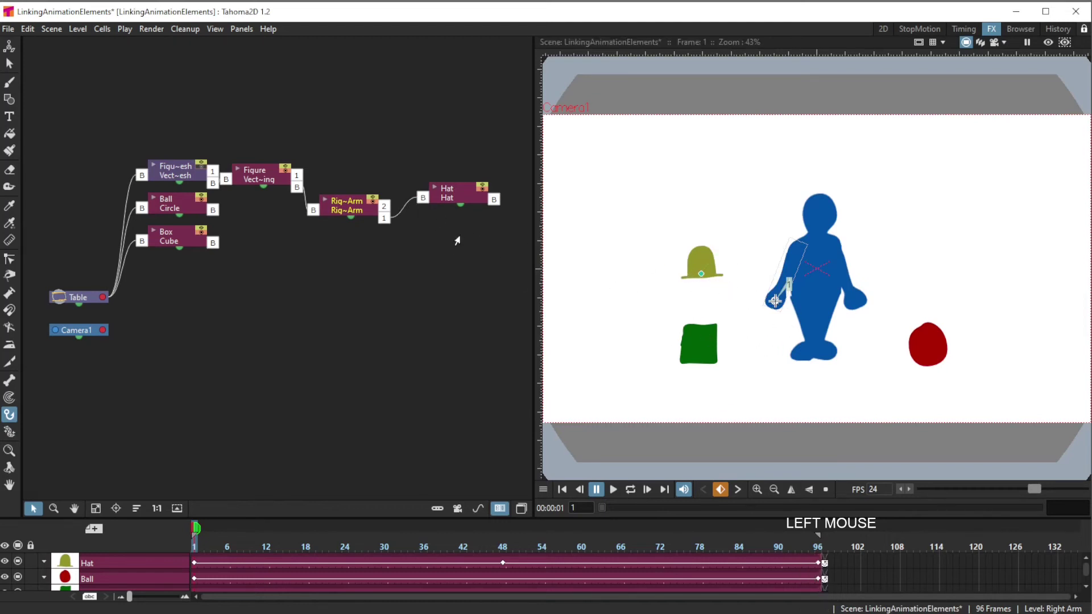
click(412, 200)
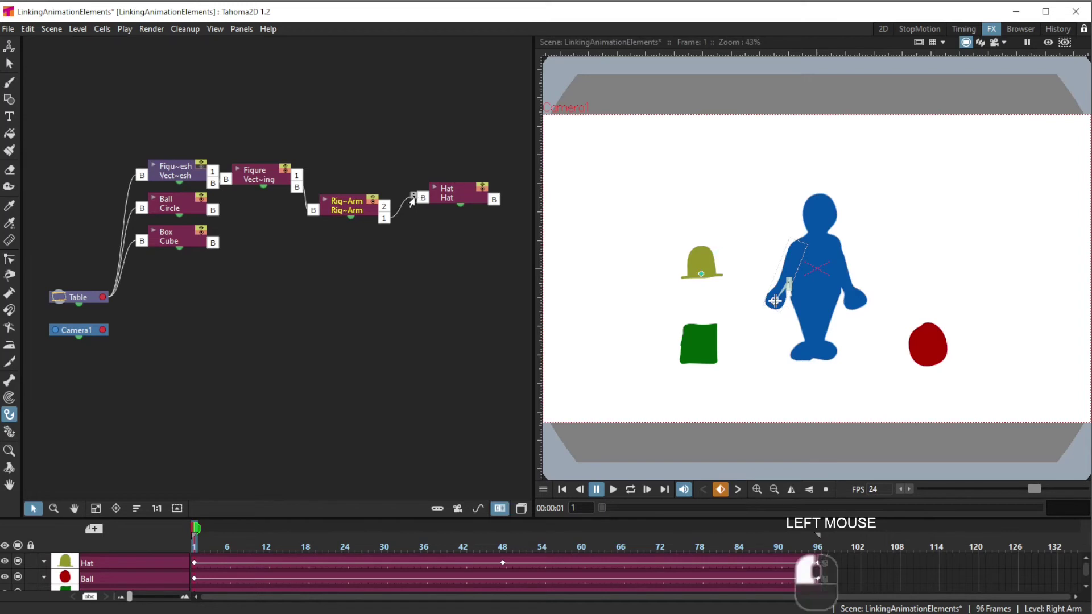
drag(412, 206, 410, 203)
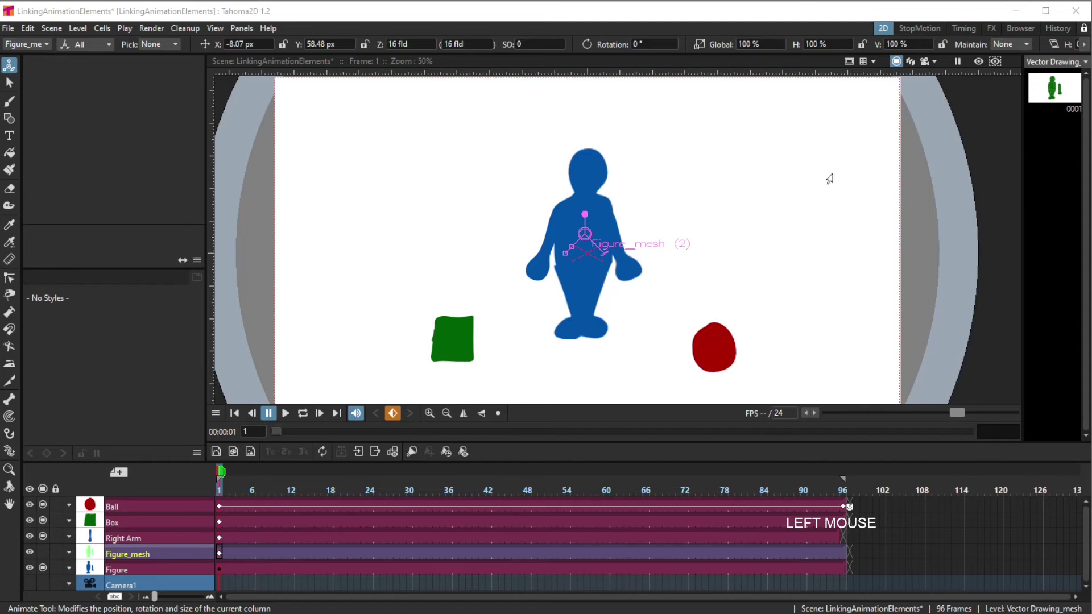
- Turn off the preview in the FX room, widen the viewer and move all stage schematic nodes fully into view
click(991, 28)
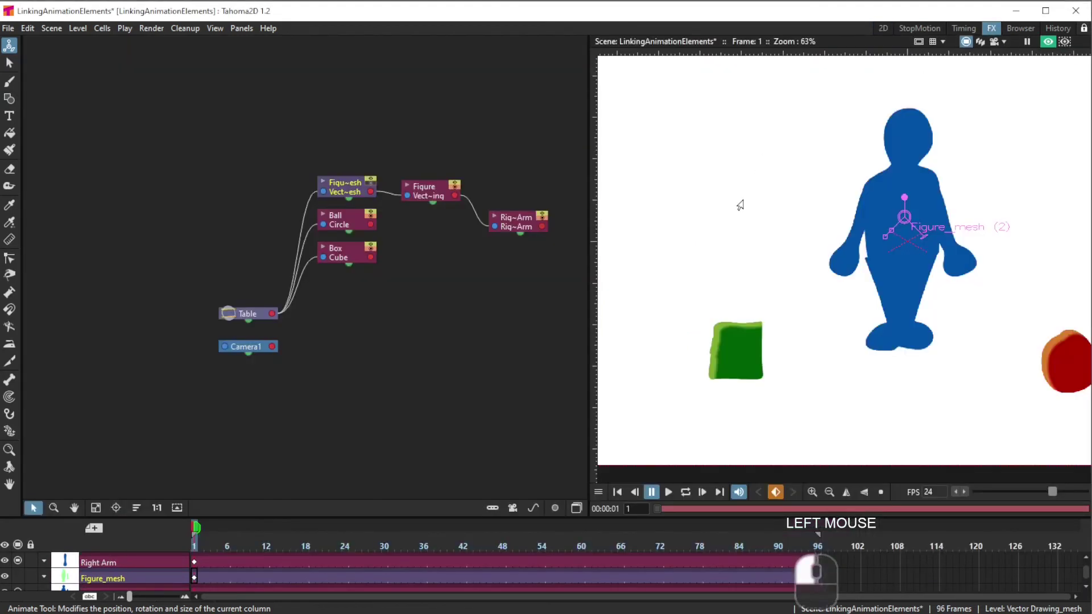
click(1048, 42)
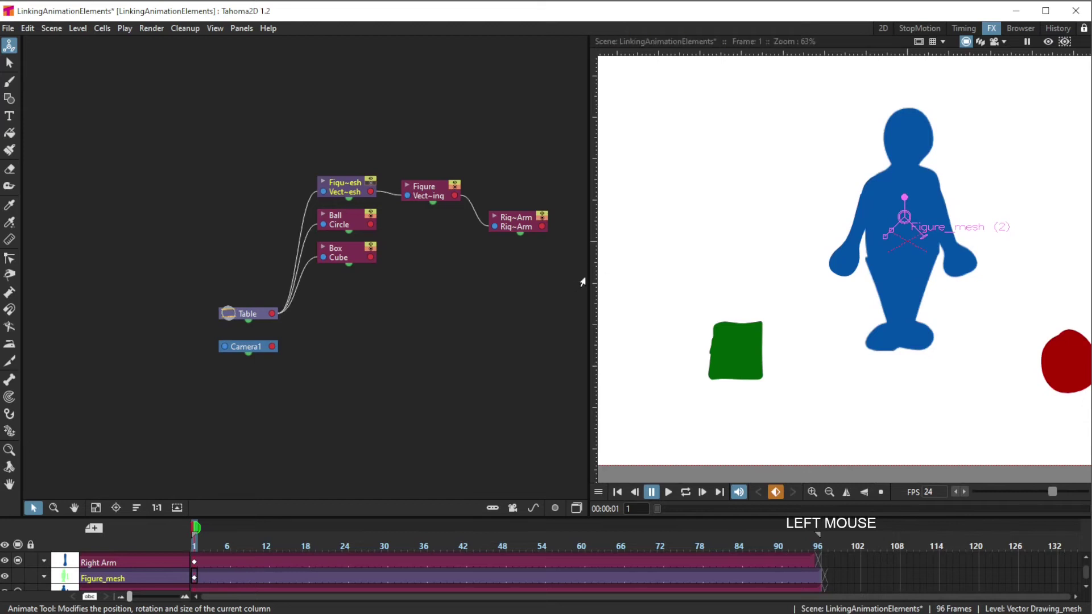
drag(592, 274, 533, 285)
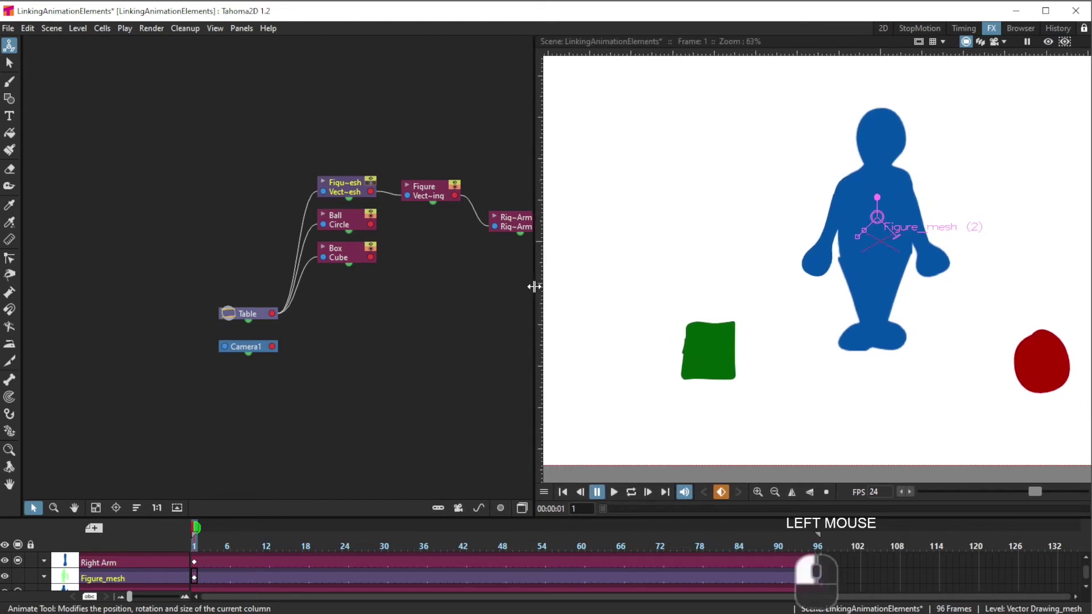
drag(163, 111, 512, 446)
drag(508, 226, 401, 210)
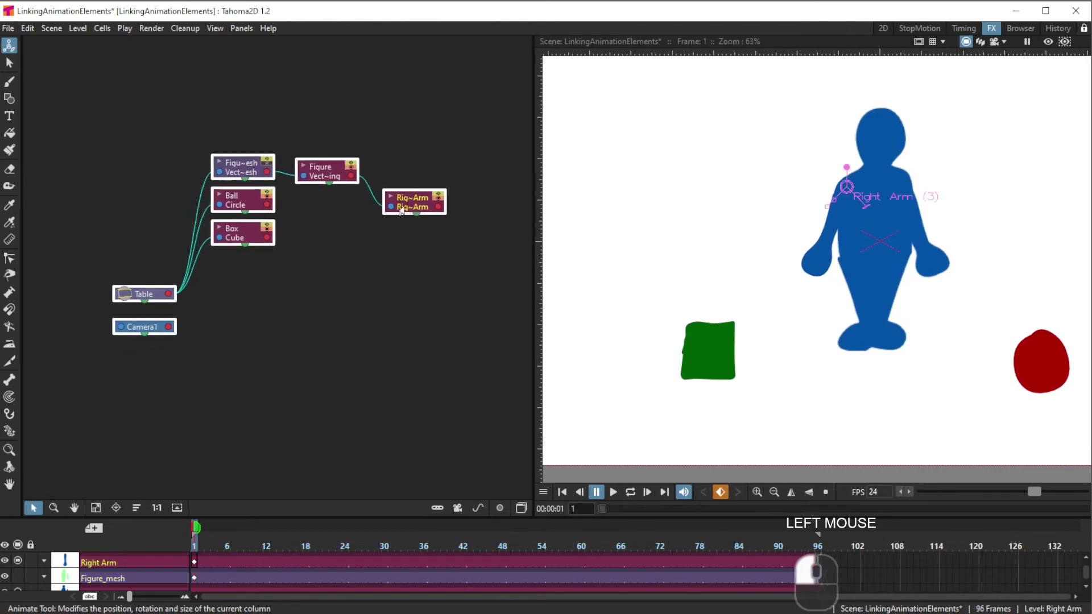
- Switch to the FX schematic and spread apart the Ball node and the two Body Highlight effect nodes
click(521, 507)
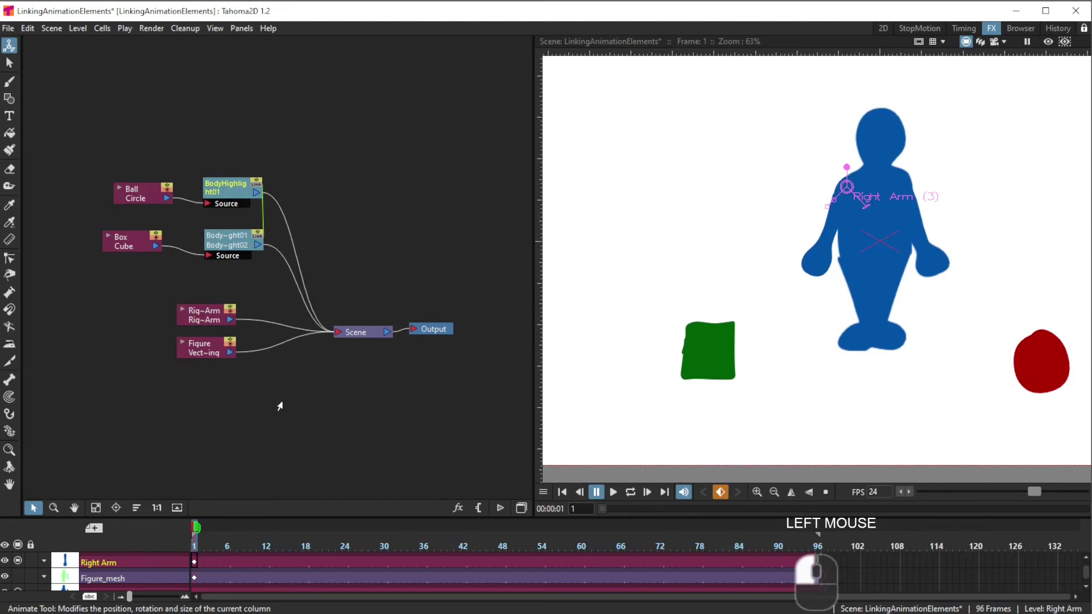
drag(124, 198, 112, 189)
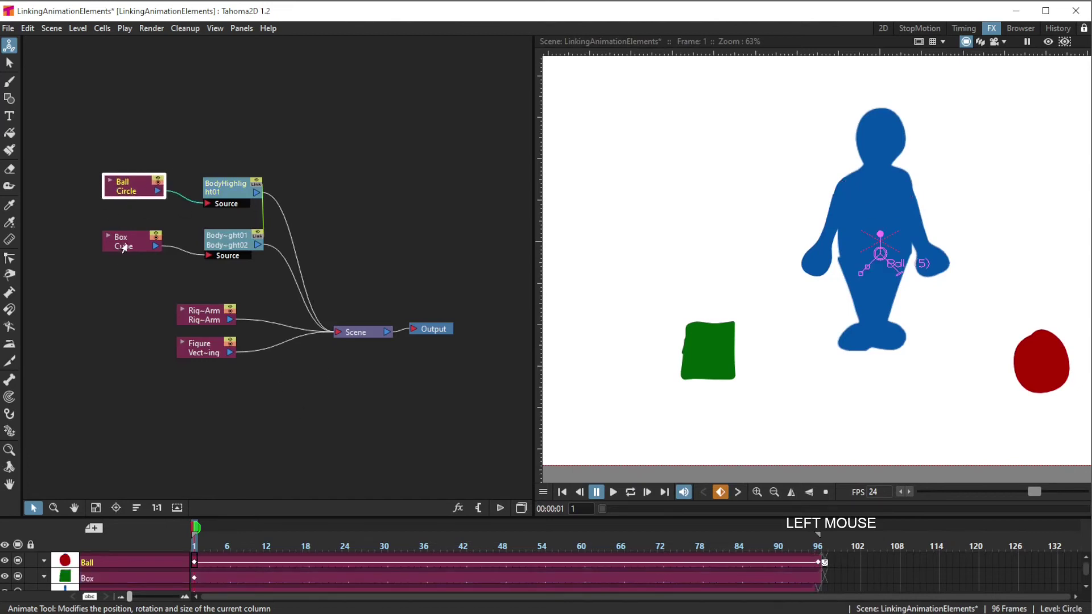
mouse_move(237, 193)
mouse_down()
mouse_move(241, 154)
mouse_move(234, 181)
mouse_up()
drag(230, 249, 229, 257)
drag(234, 174, 234, 165)
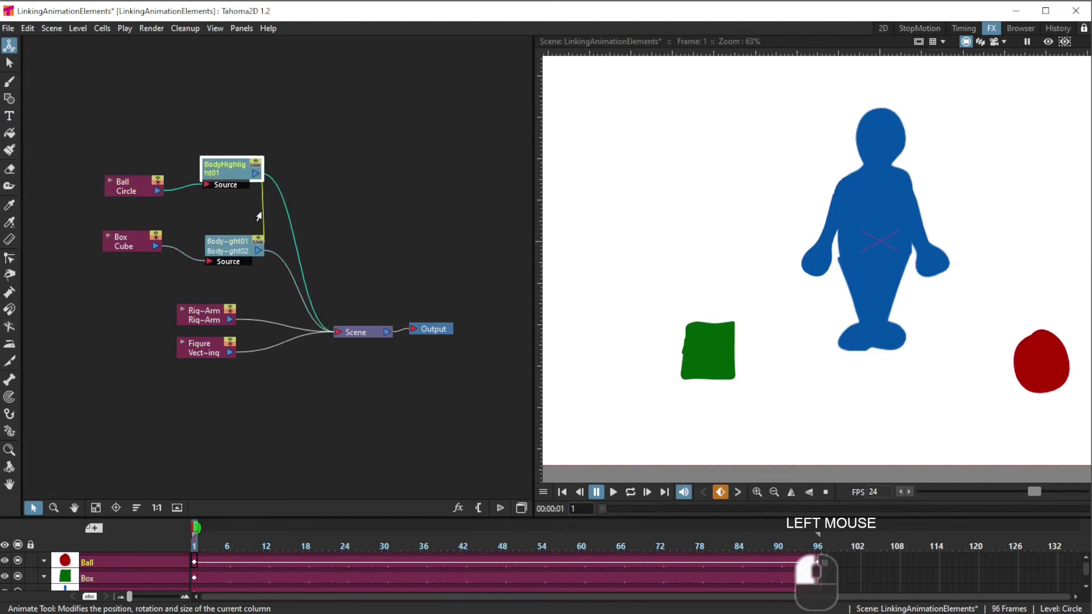
drag(227, 180, 233, 170)
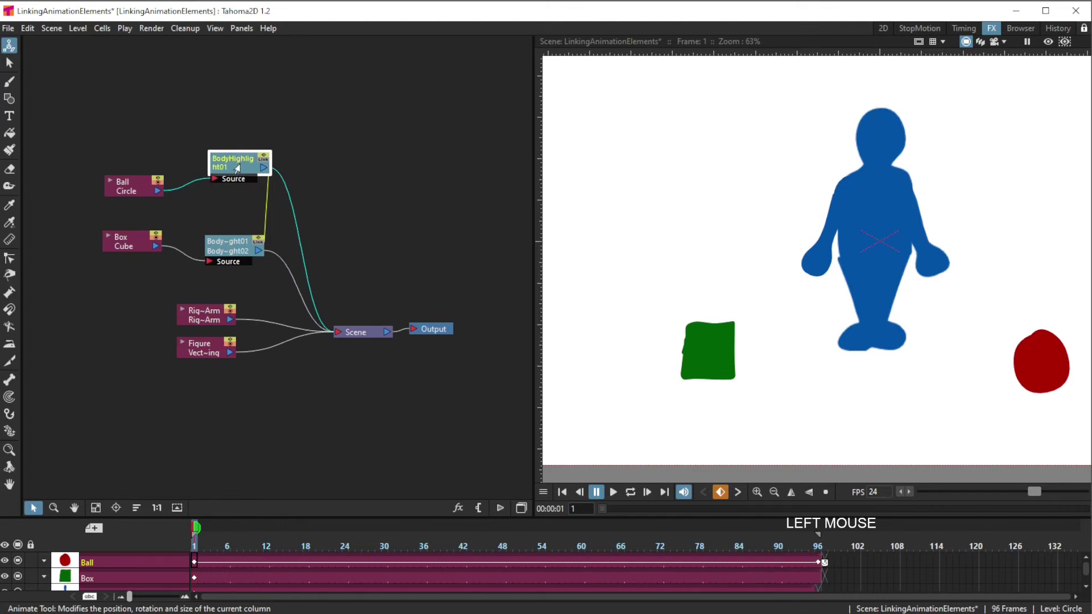
- Examine the Create Linked FX and Unlink commands available on the two Body Highlight effect nodes
click(233, 253)
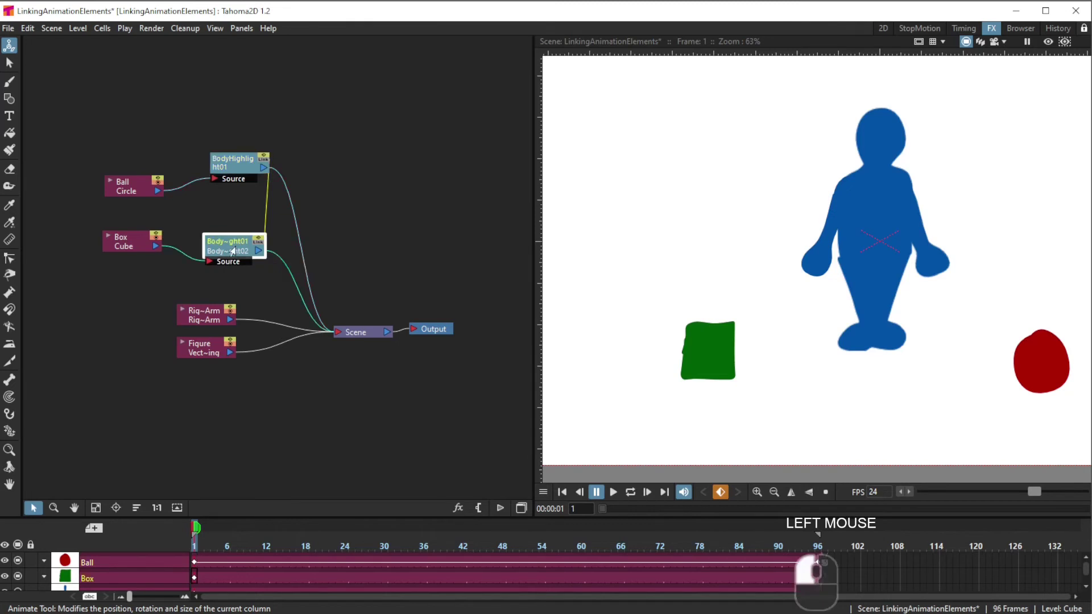
right_click(236, 249)
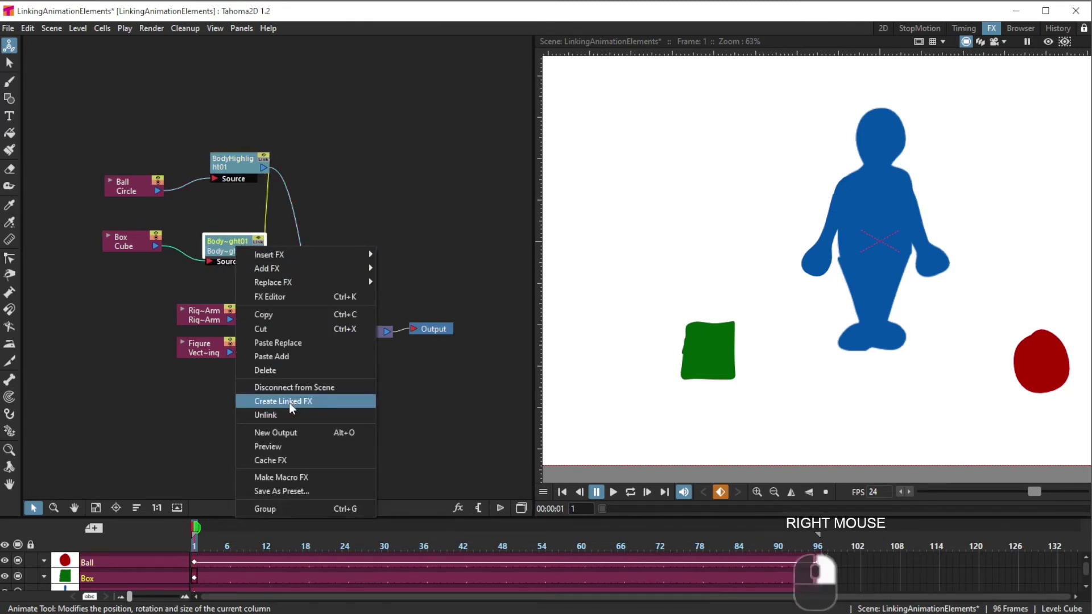
click(324, 92)
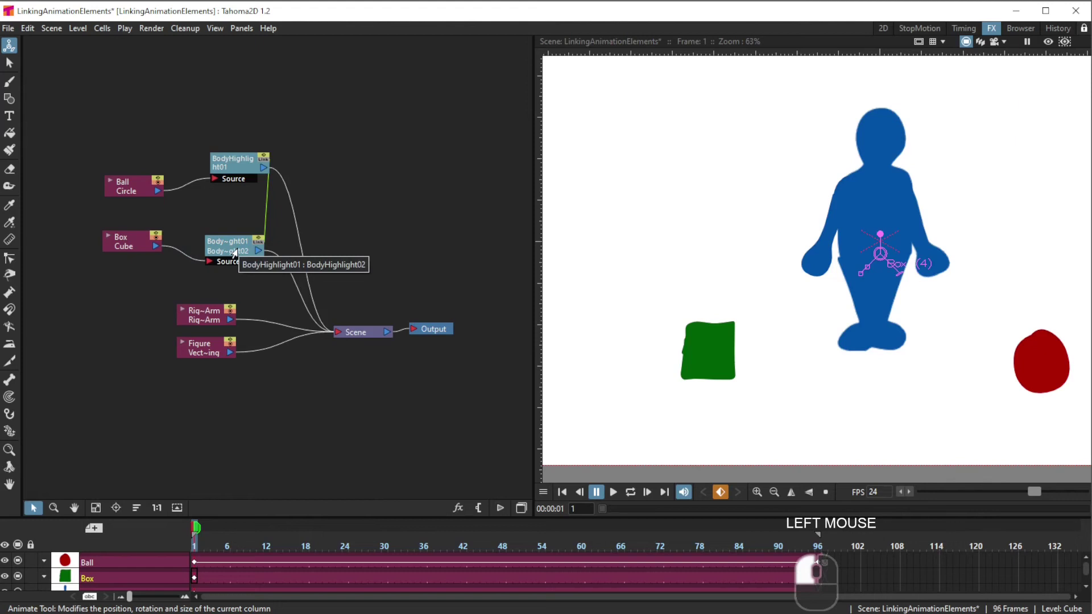
click(230, 171)
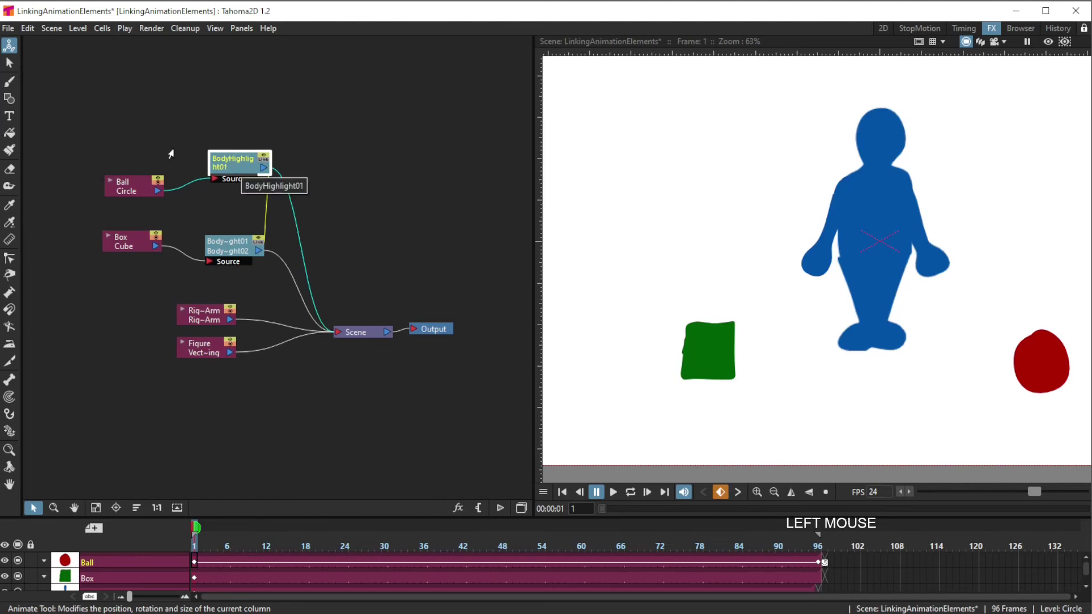
right_click(245, 172)
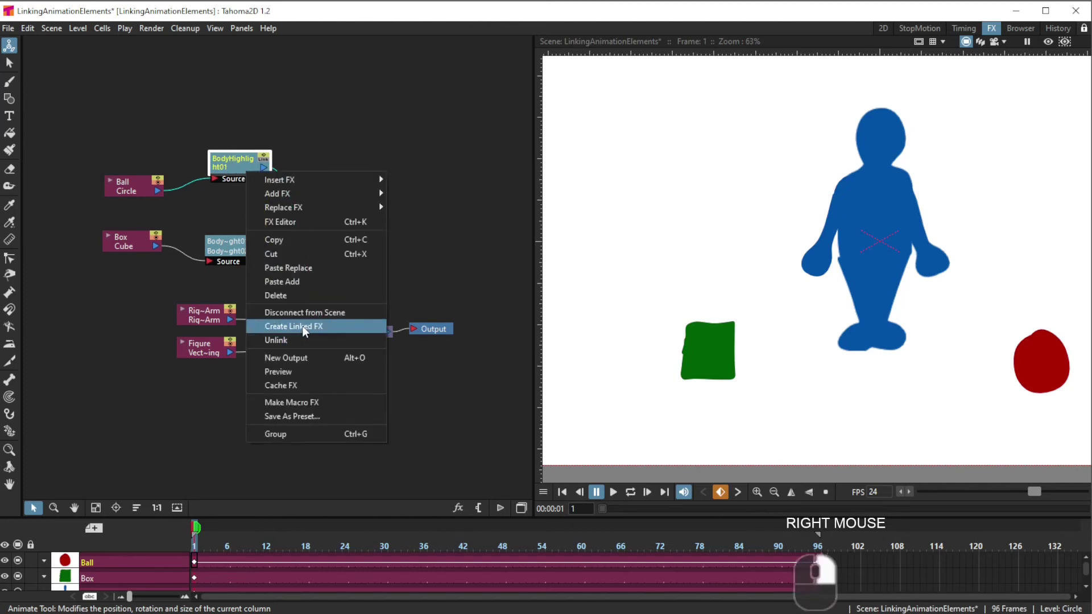
click(228, 250)
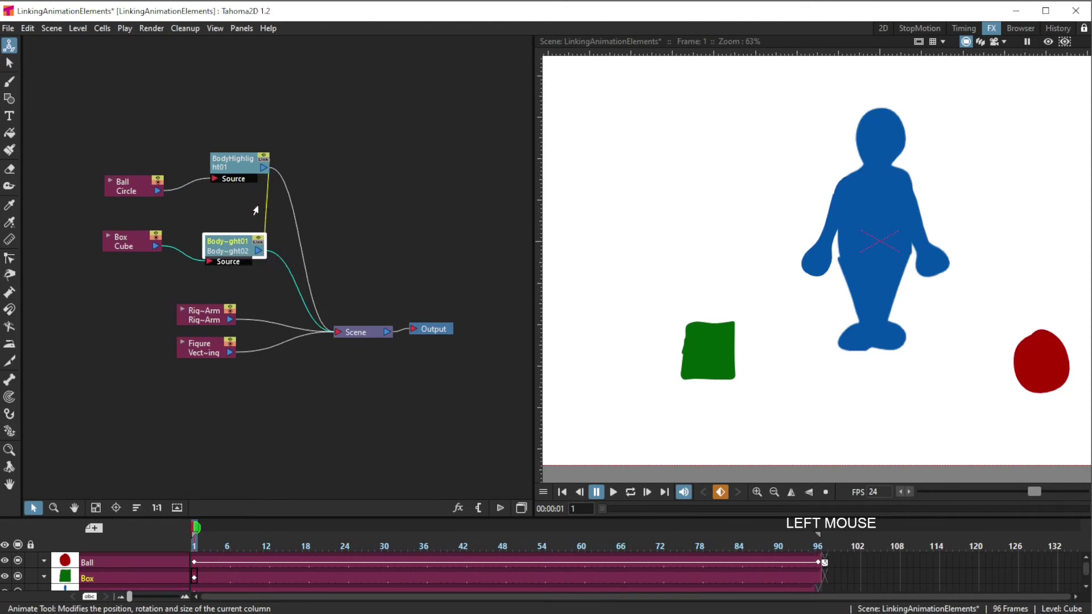
- Turn on the preview, open the BodyHighlight01 effect's settings and place the settings window above the schematic
click(1046, 41)
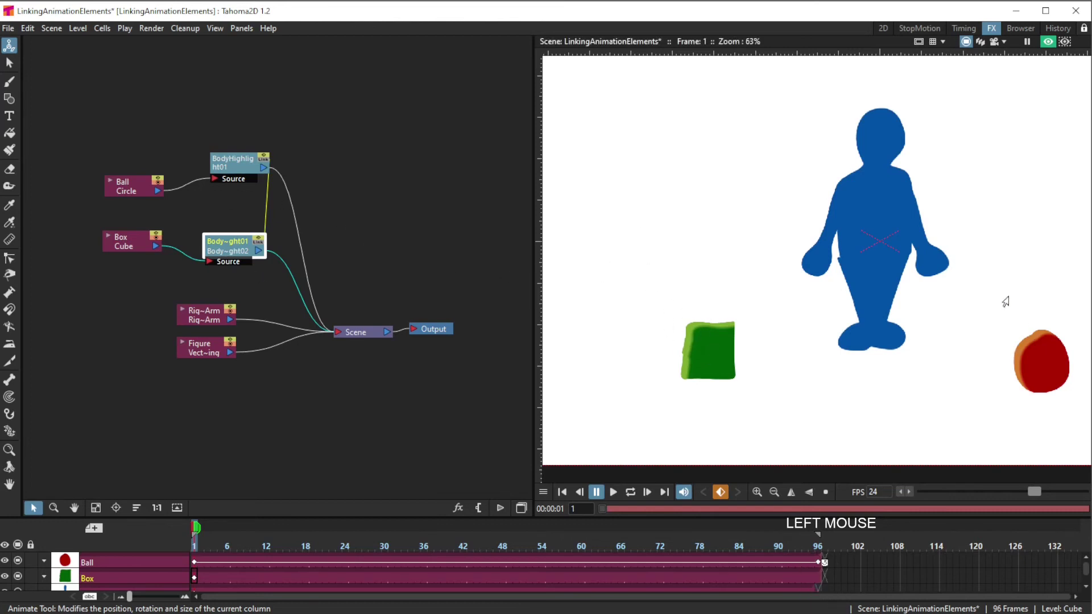
click(235, 174)
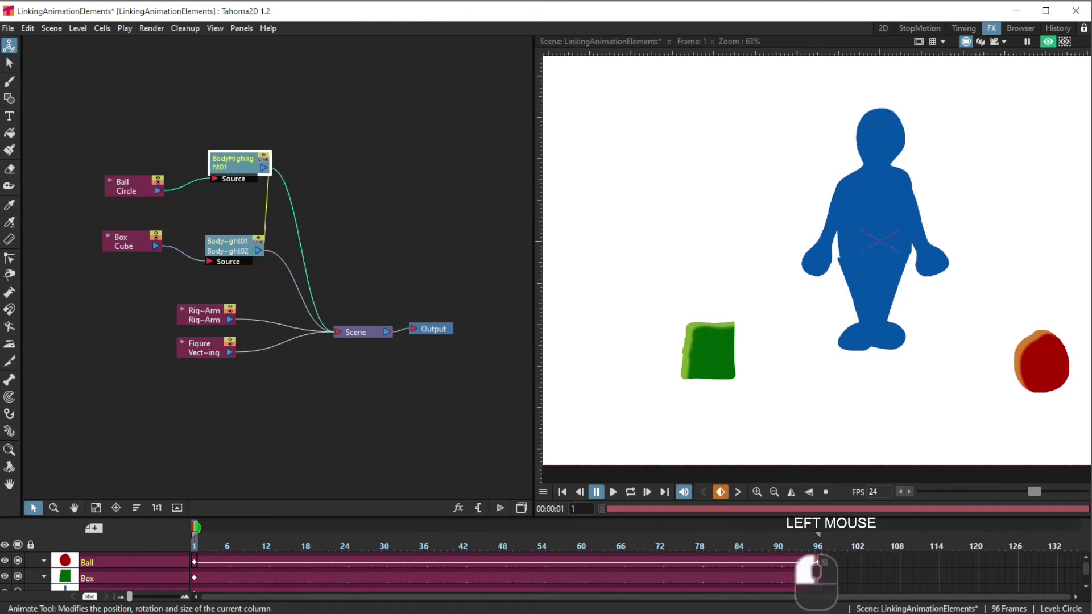
drag(437, 120, 525, 67)
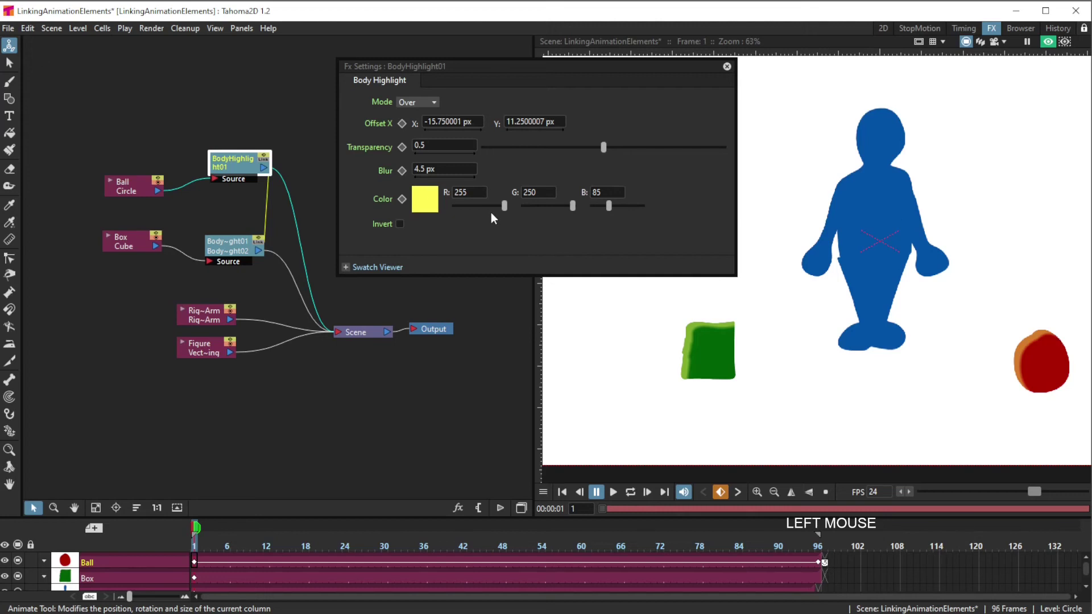
- Adjust the linked BodyHighlight01 effect's offset to about X -60.75 px and Y 18 px
click(424, 128)
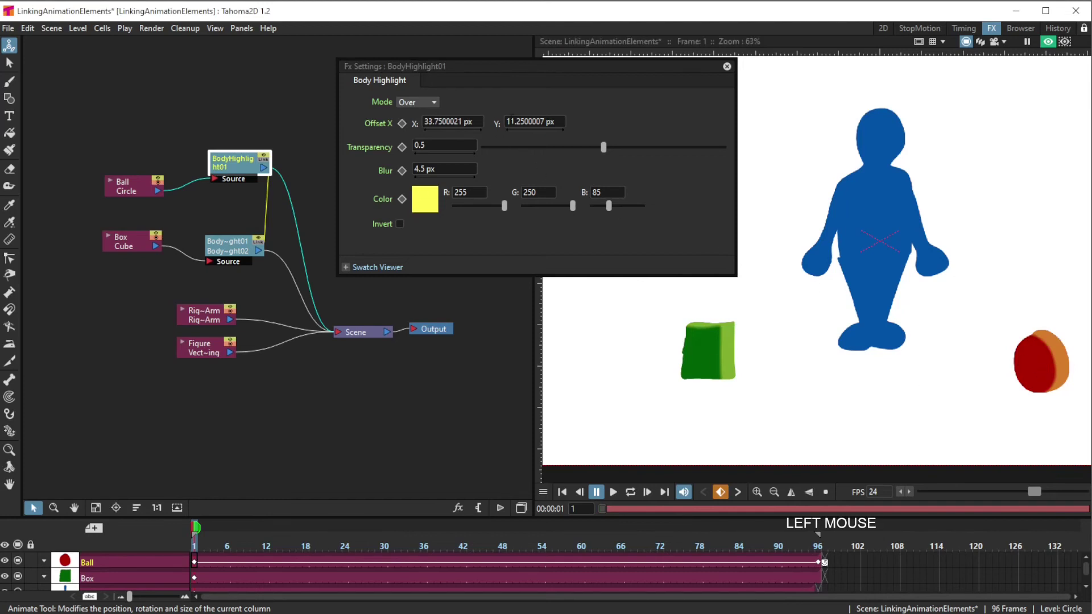
drag(518, 128, 511, 128)
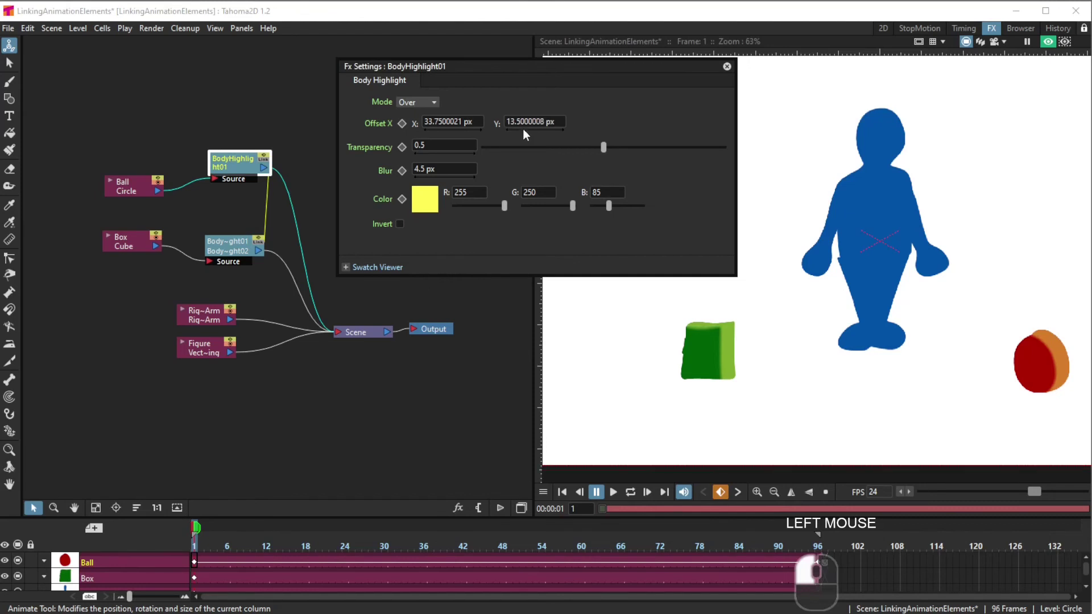
drag(535, 134, 452, 129)
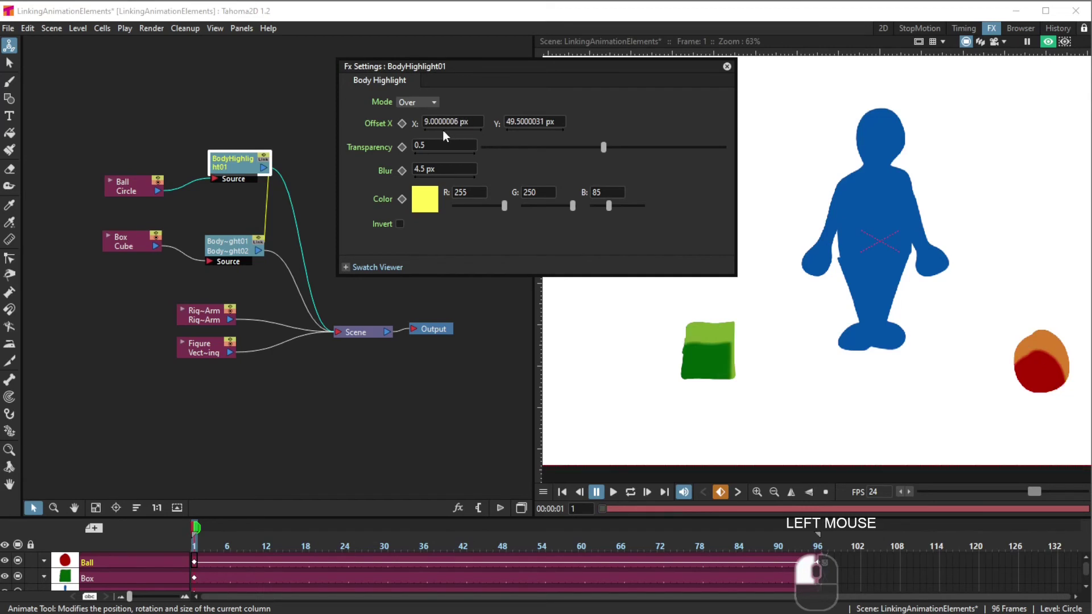
mouse_move(436, 131)
mouse_down()
mouse_move(459, 129)
mouse_move(448, 131)
mouse_up()
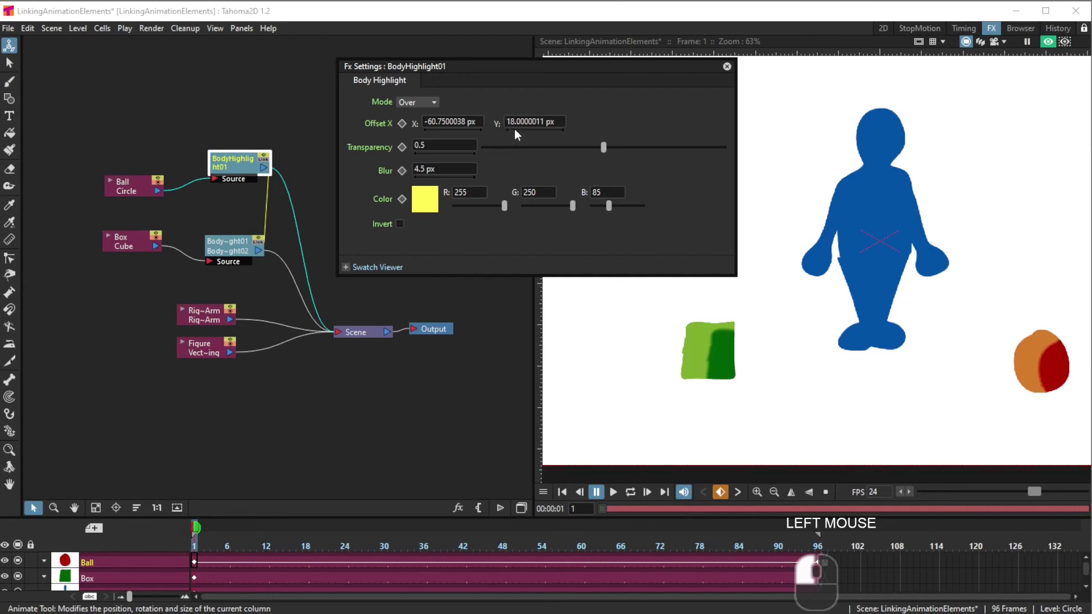
- Set the Y offset of the linked BodyHighlight01 effect to 0 px
double_click(529, 122)
text(18)
key(Return)
double_click(529, 121)
text(0)
key(Return)
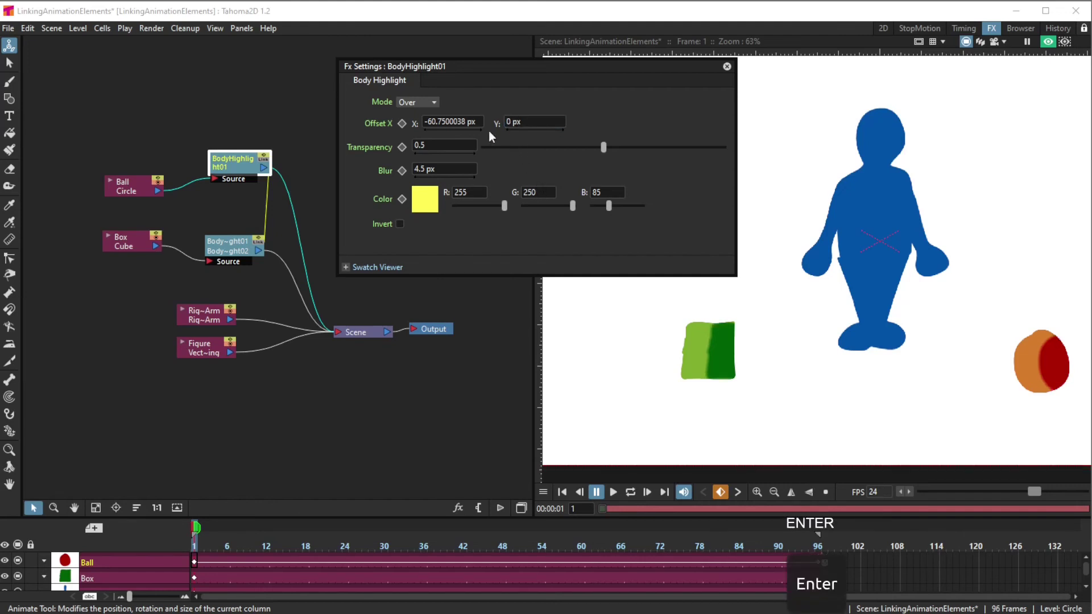
- Adjust the BodyHighlight01 effect's X offset to about -31.5 px and place its settings window slightly lower
drag(460, 130, 486, 126)
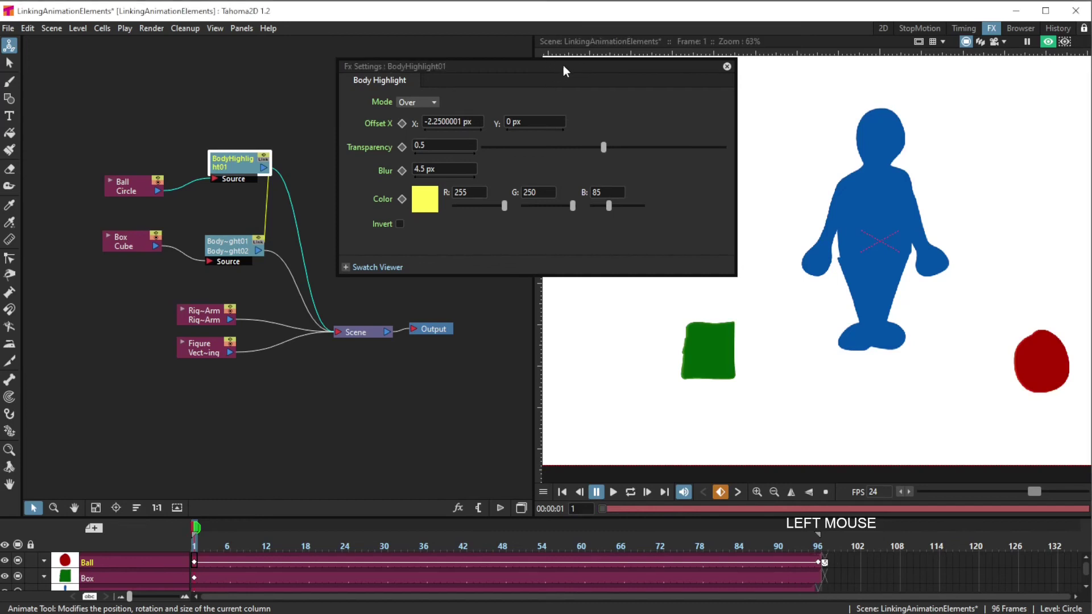
mouse_move(563, 65)
mouse_down()
mouse_move(560, 95)
mouse_move(564, 81)
mouse_up()
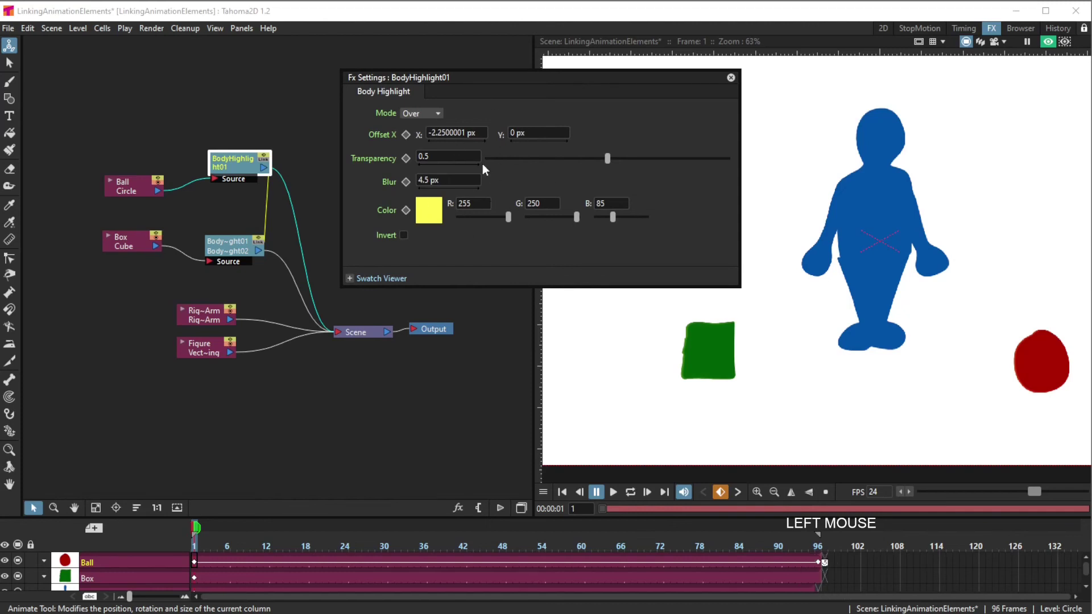
drag(445, 139, 436, 143)
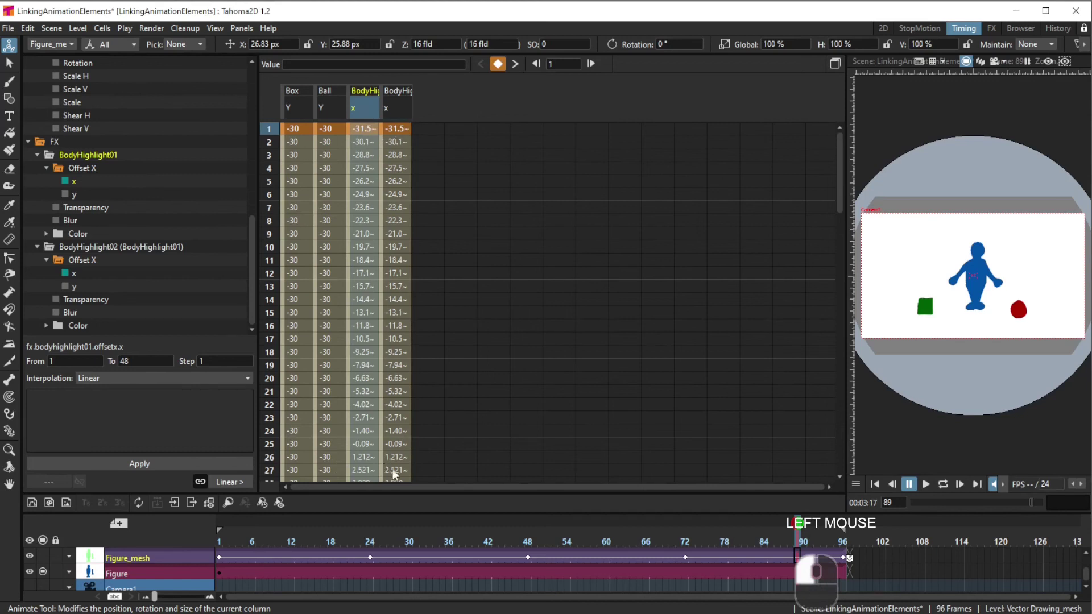
- Compare the X offset keyframe columns and interpolation of the two linked Body Highlight effects in the function spreadsheet
click(393, 107)
click(359, 108)
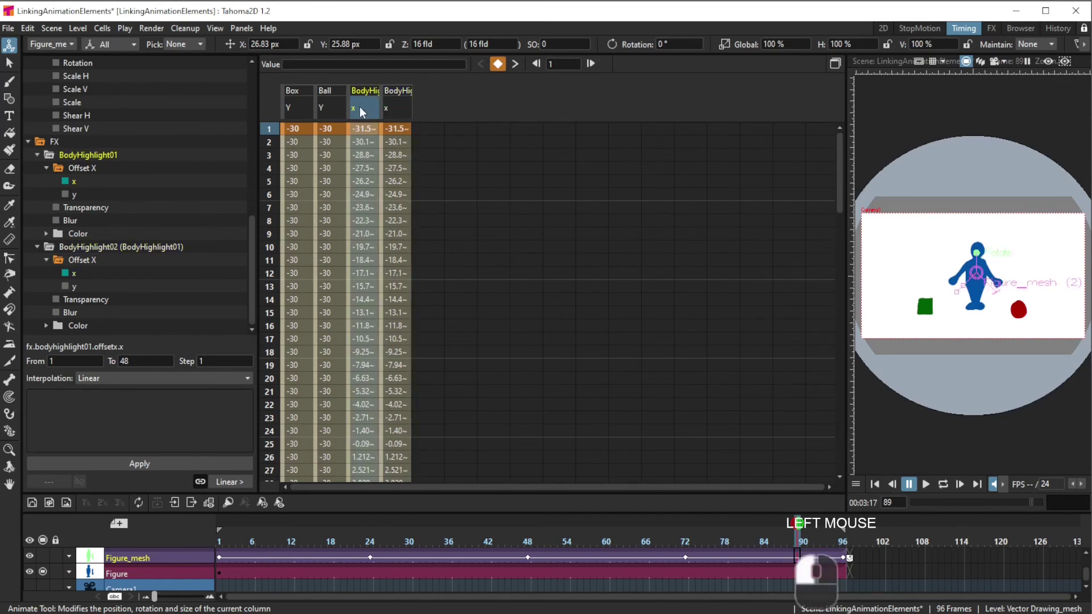
click(397, 109)
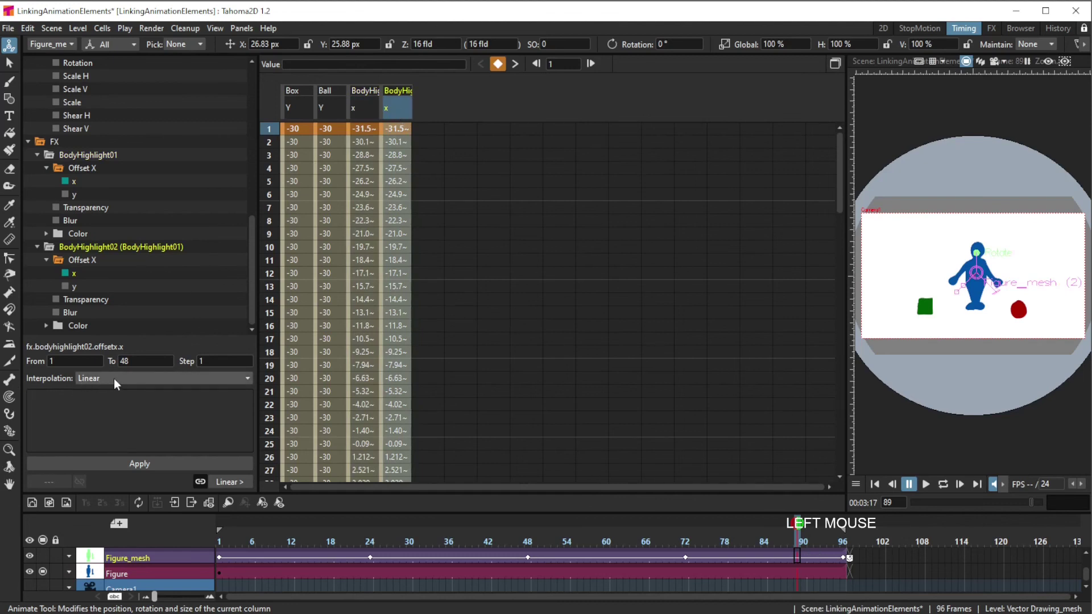
click(368, 108)
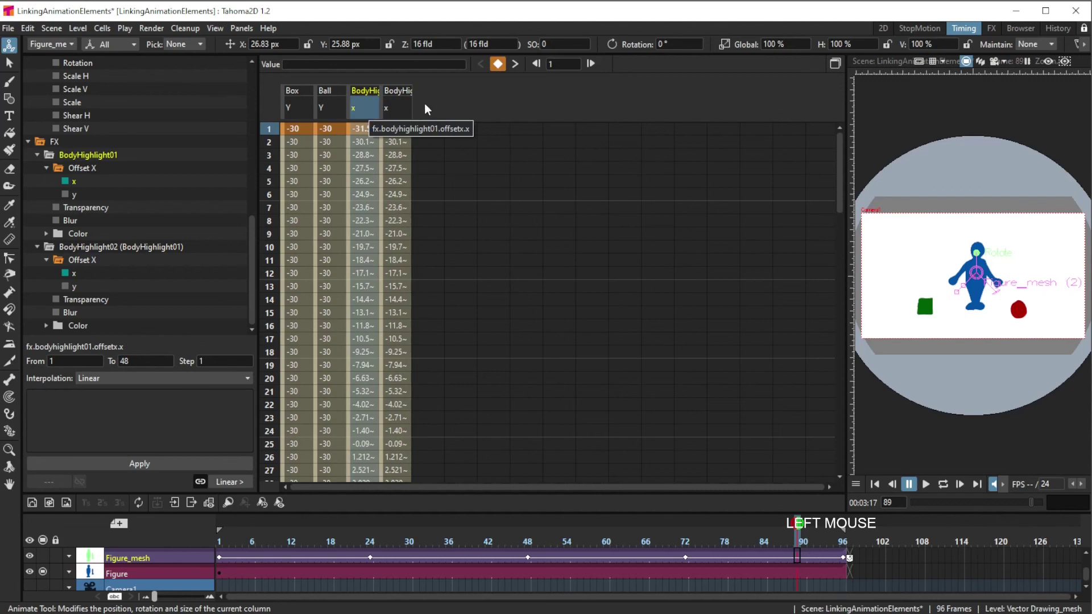
click(393, 108)
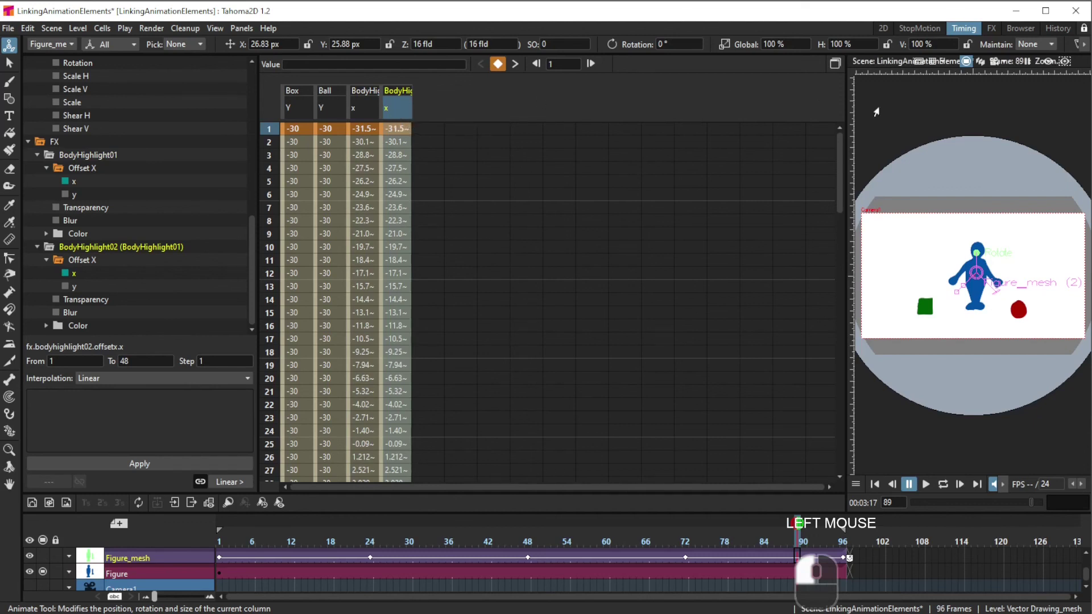
- Check the linked Body Highlight nodes in the FX schematic against the BodyHighlight02 X offset curve in the Timing room
click(991, 29)
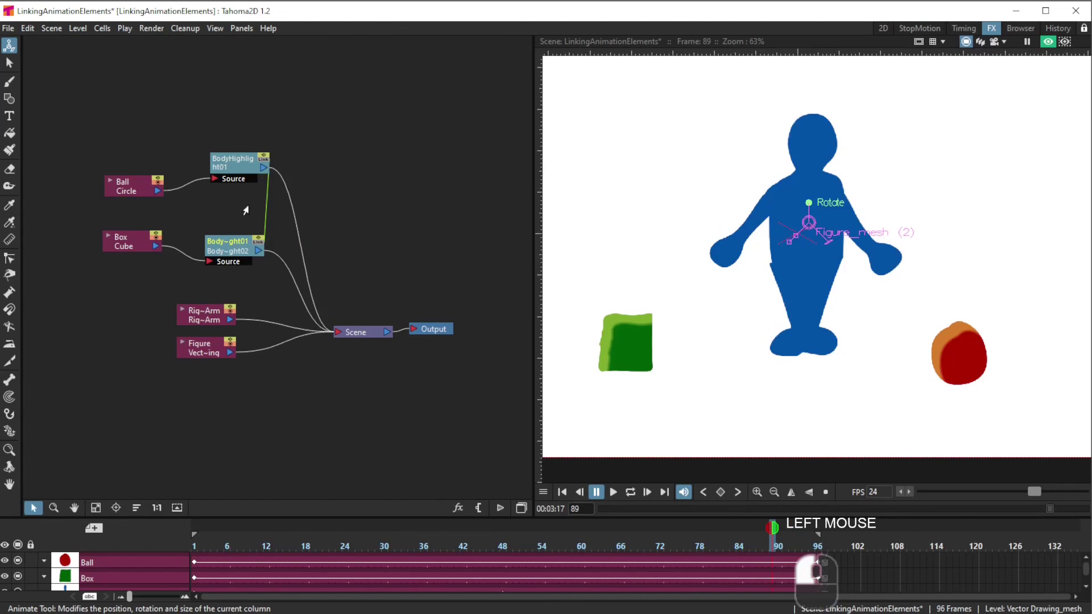
click(960, 29)
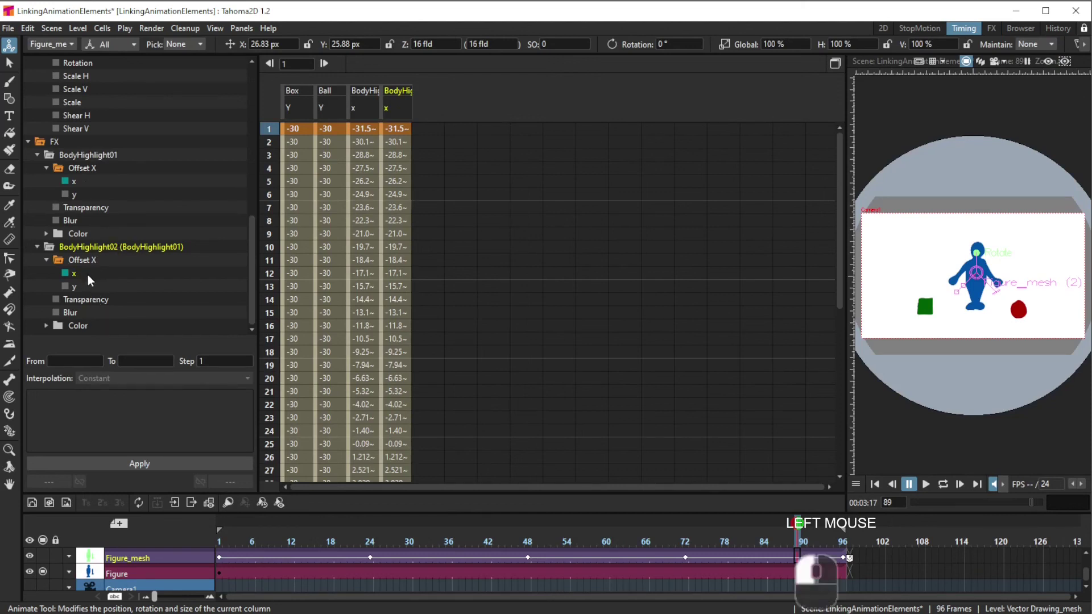
click(397, 109)
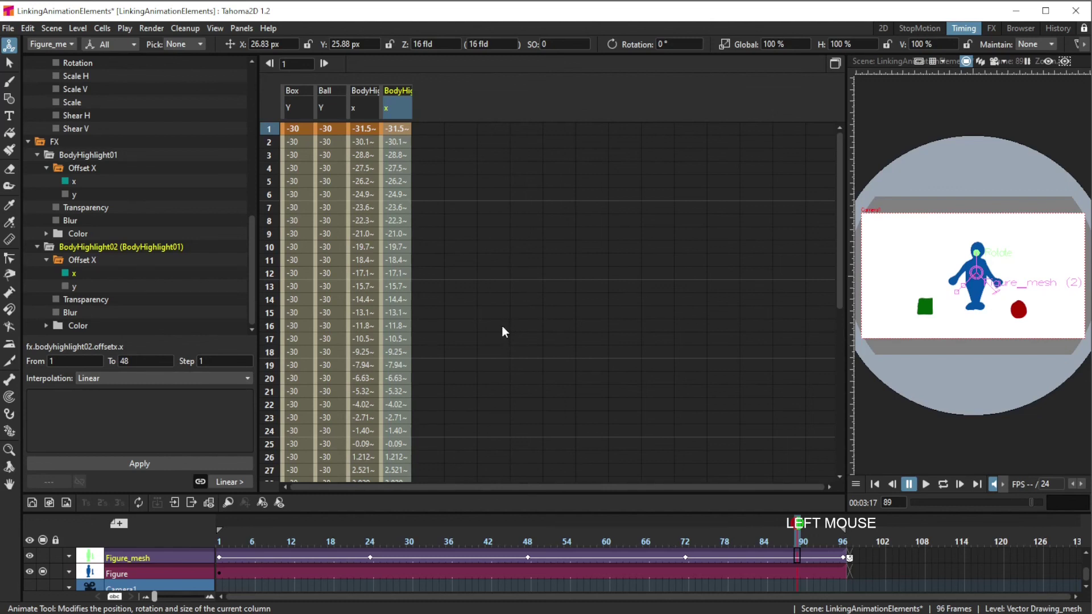
click(991, 28)
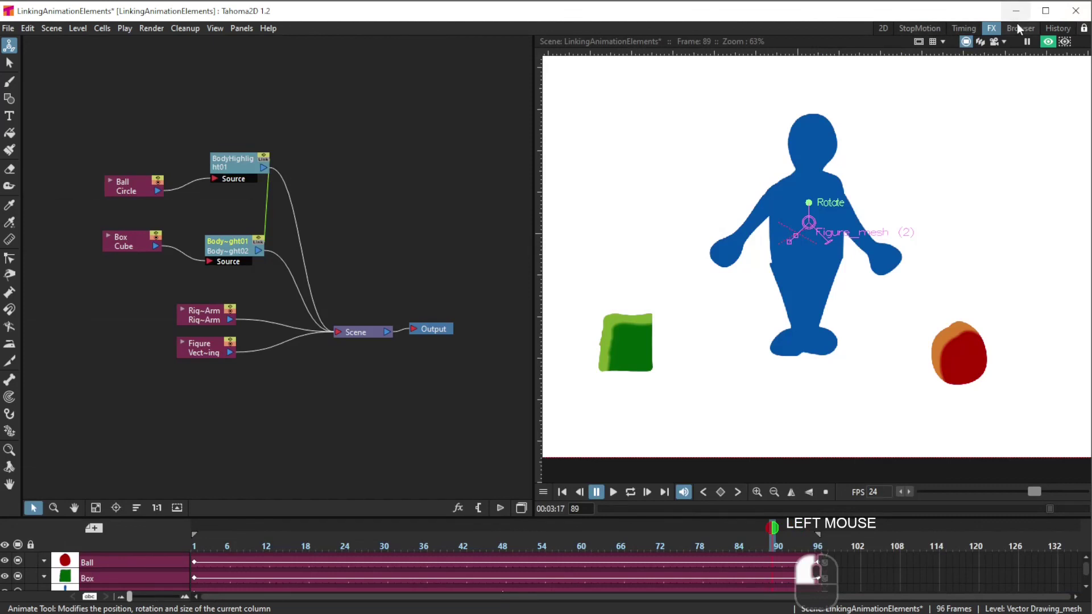
click(964, 28)
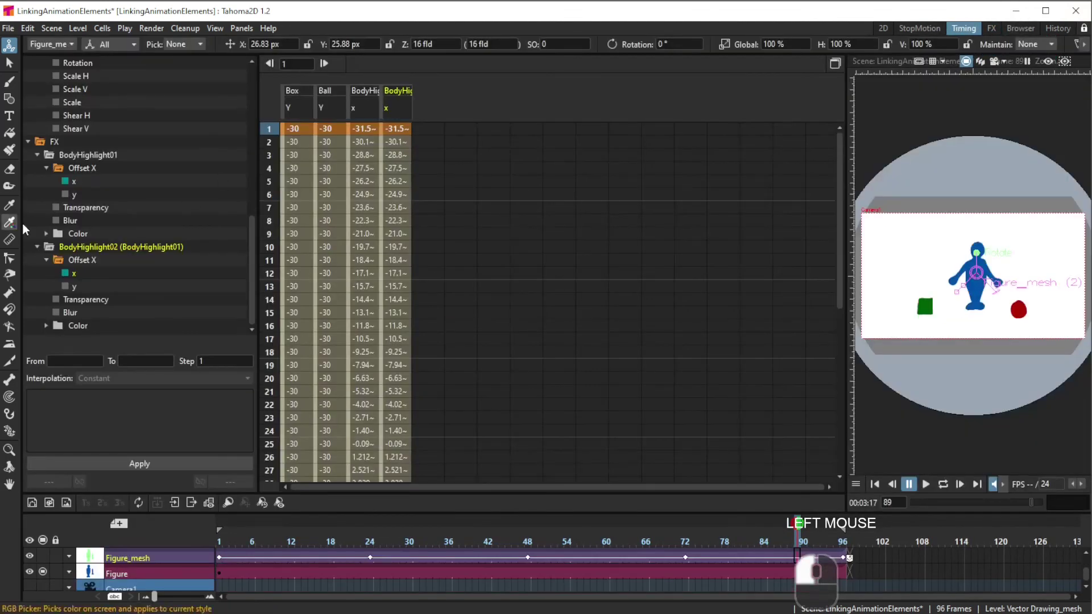